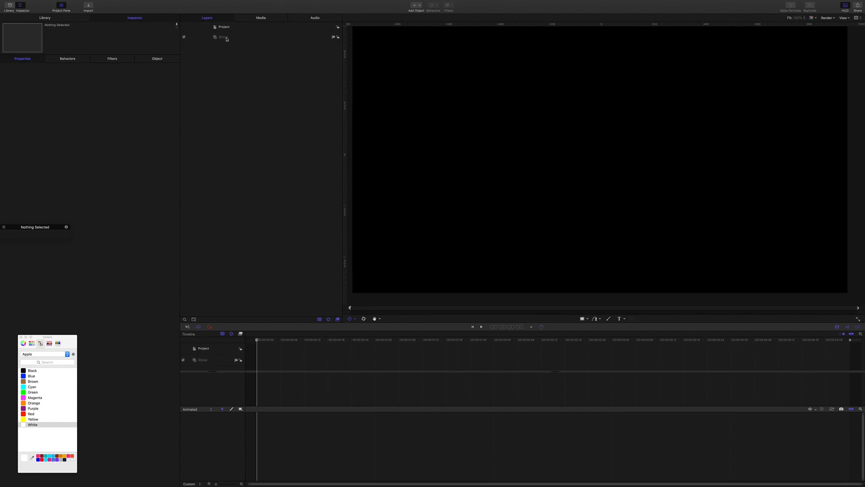
Rename the empty group as Title.
double_click(223, 37)
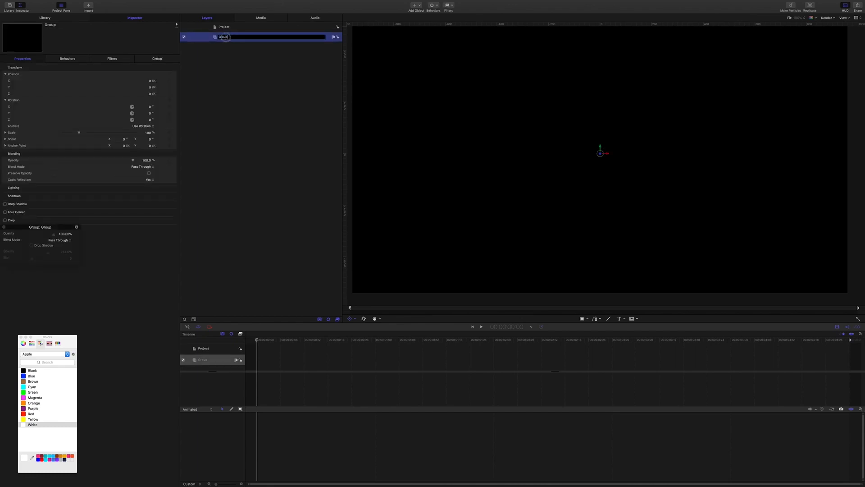
text(Title)
key(Return)
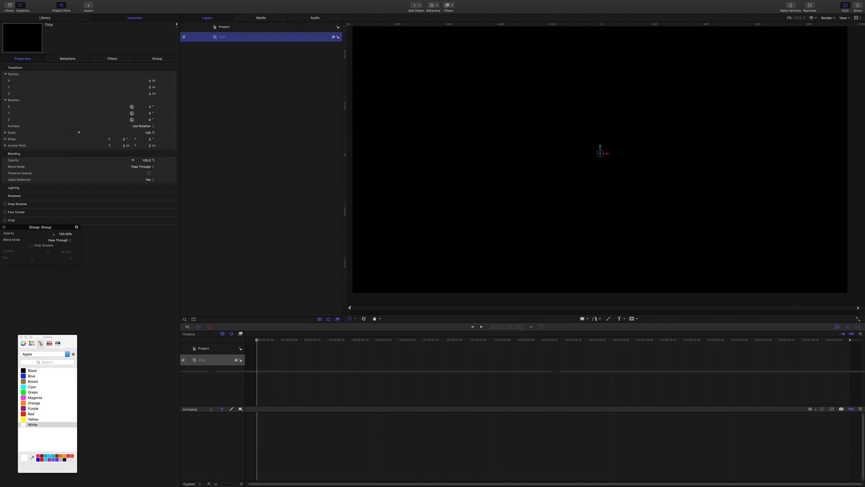
Add a text layer reading MOTION TITLE near the centre of the canvas in the Title group.
click(616, 319)
click(572, 158)
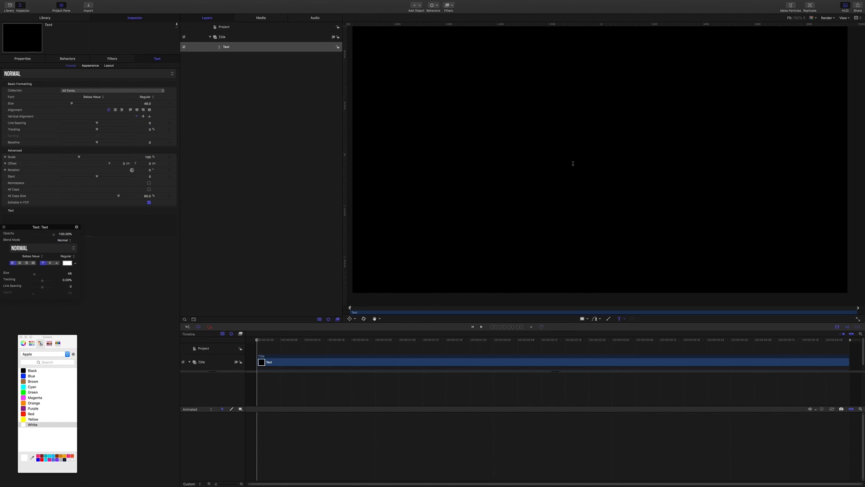
text(MOTION TITLE)
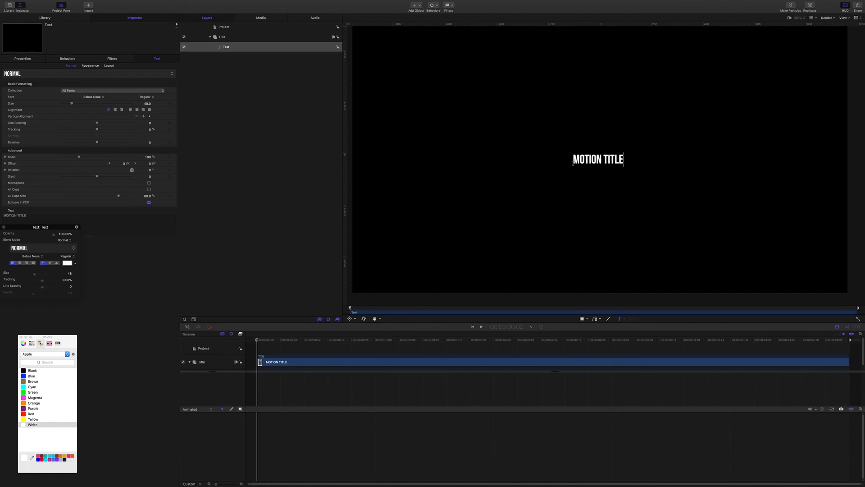
key(Escape)
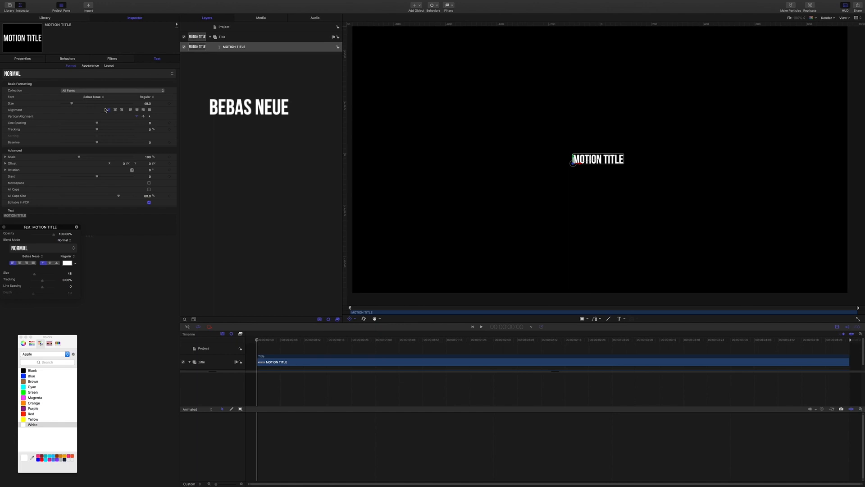
Set the title text's size to 180 and centre its alignment.
text(180)
key(Return)
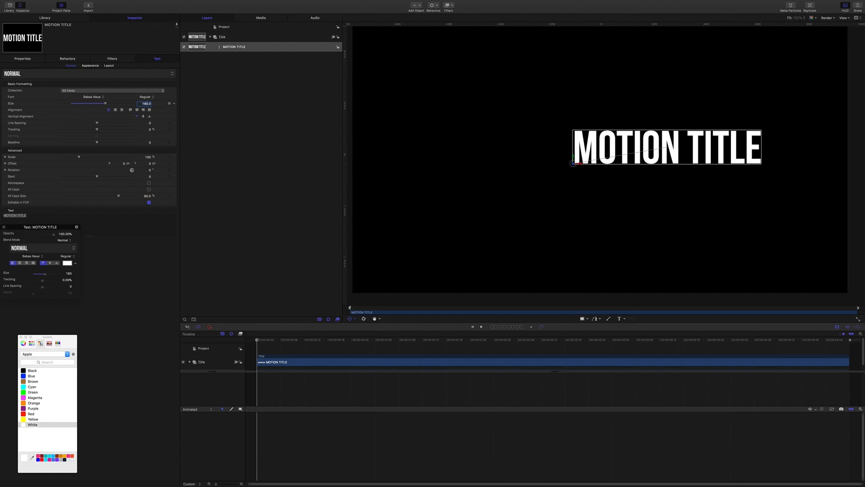
click(115, 110)
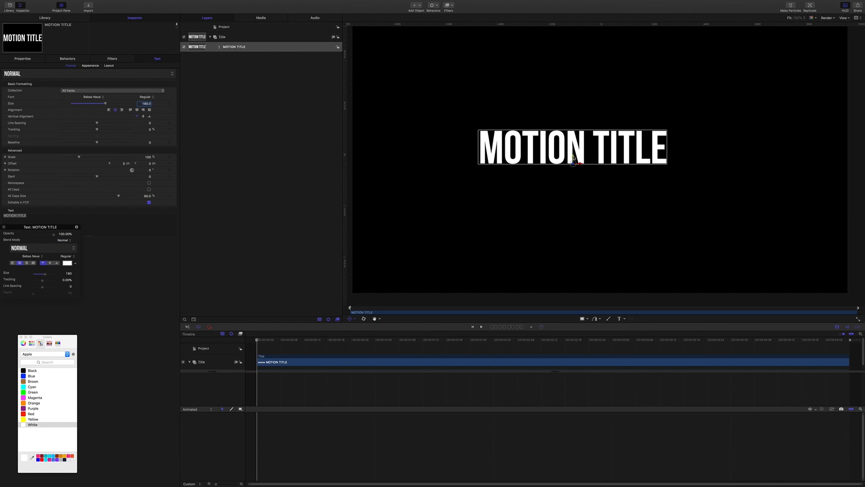
Move the title's anchor point up to the vertical middle of the letters and reset its position.
drag(573, 158, 573, 141)
click(23, 59)
click(175, 74)
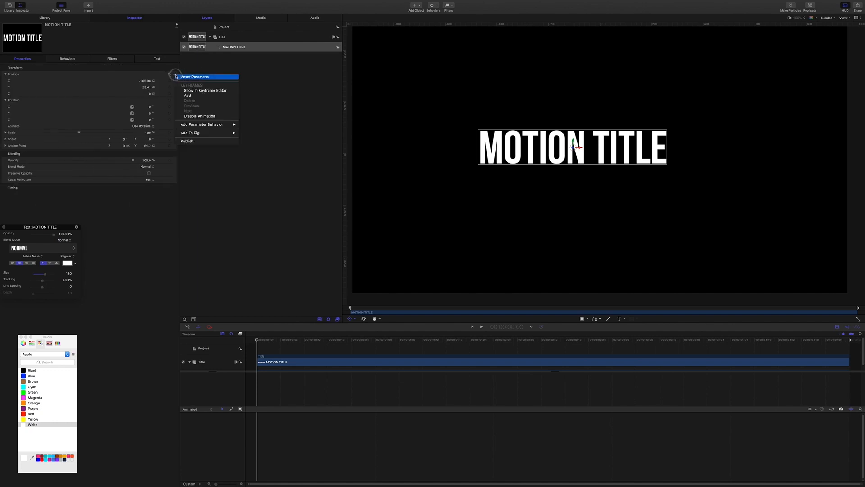
click(194, 77)
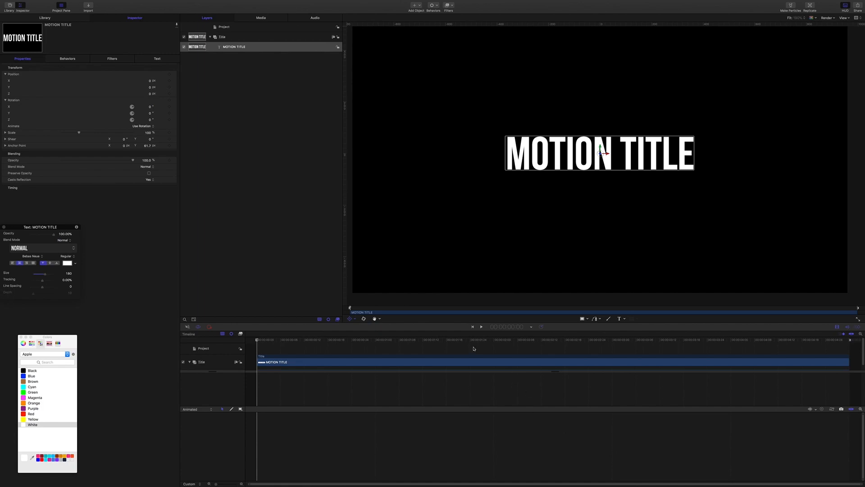
Trim the start of the MOTION TITLE layer to frame 20.
click(518, 329)
text(20)
key(Return)
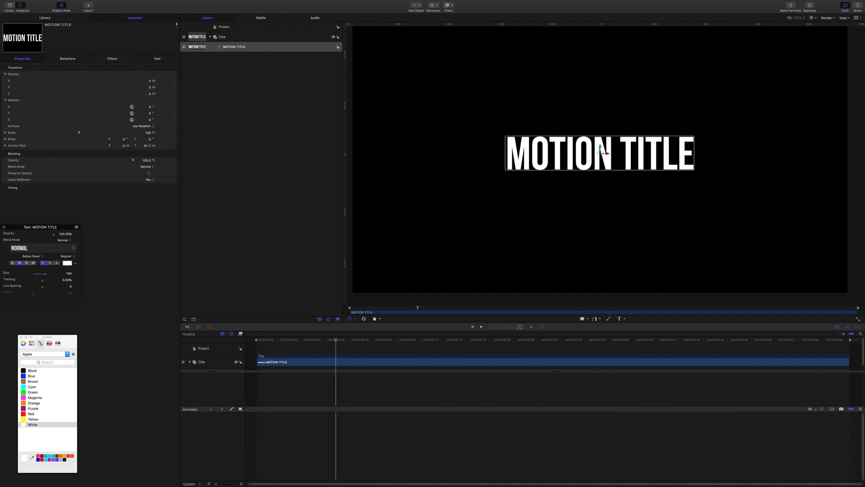
key(i)
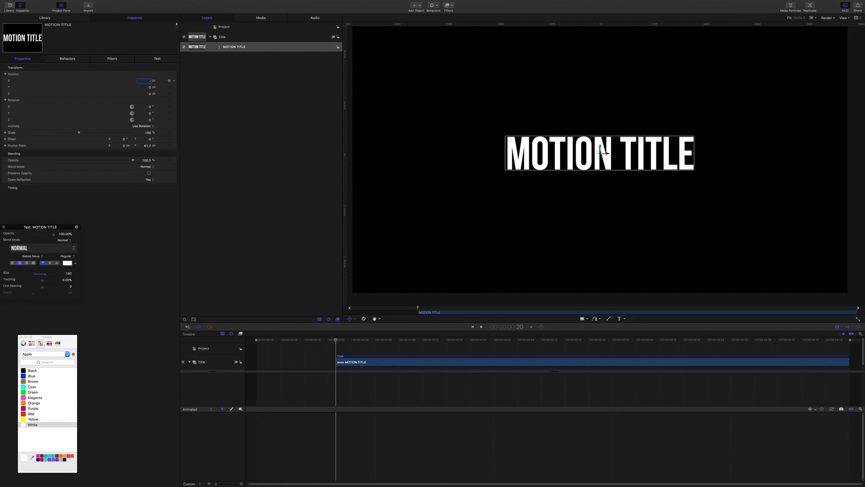
Set the title's X position to -546 px and add a keyframe for it at frame 20.
text(6)
key(Return)
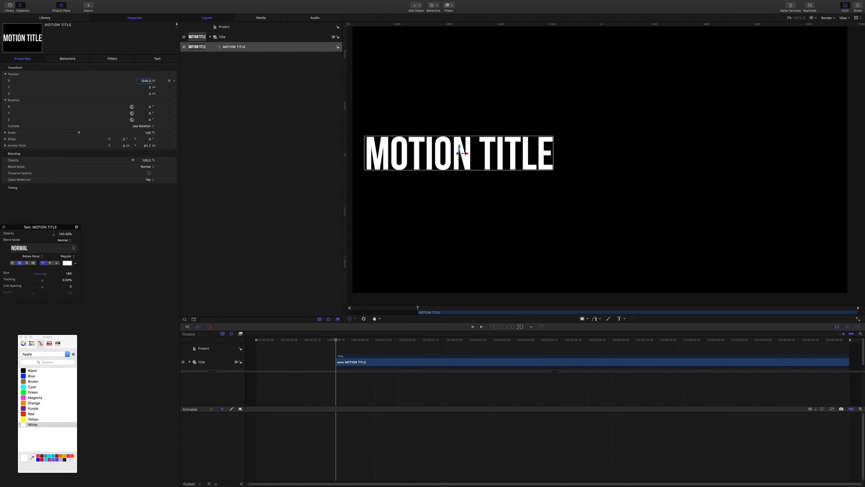
click(169, 81)
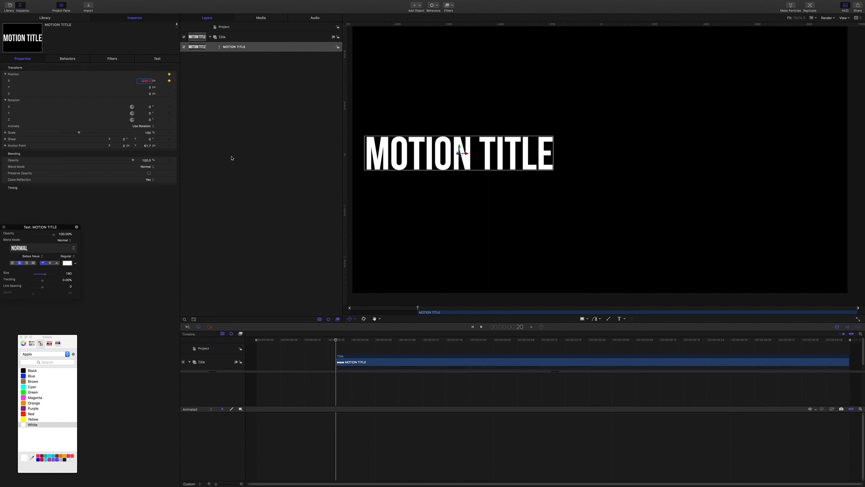
Keyframe the title's X position at 110 px at timecode 1:25.
click(518, 327)
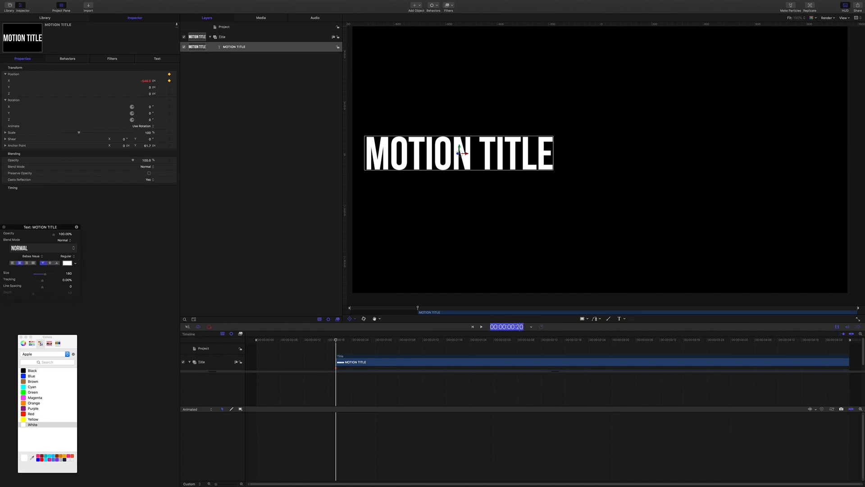
text(12)
key(Return)
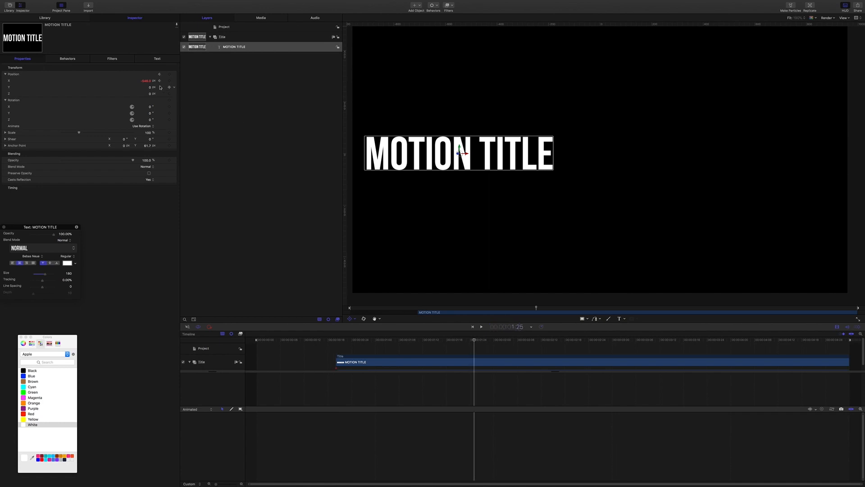
click(147, 81)
text(010)
key(Return)
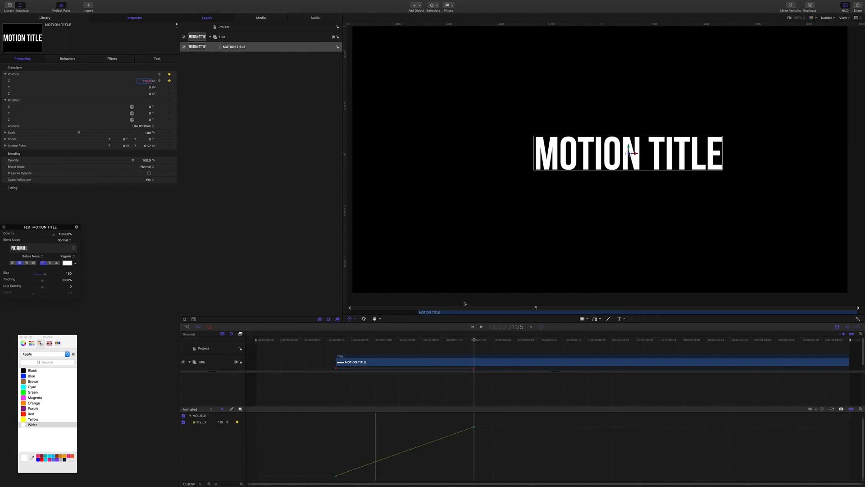
Shape the X position curve with Bezier handles so it rises steeply and eases into the last keyframe, and play it back.
mouse_move(474, 340)
mouse_down()
mouse_move(373, 339)
mouse_move(320, 324)
mouse_move(474, 331)
mouse_up()
drag(320, 424, 480, 477)
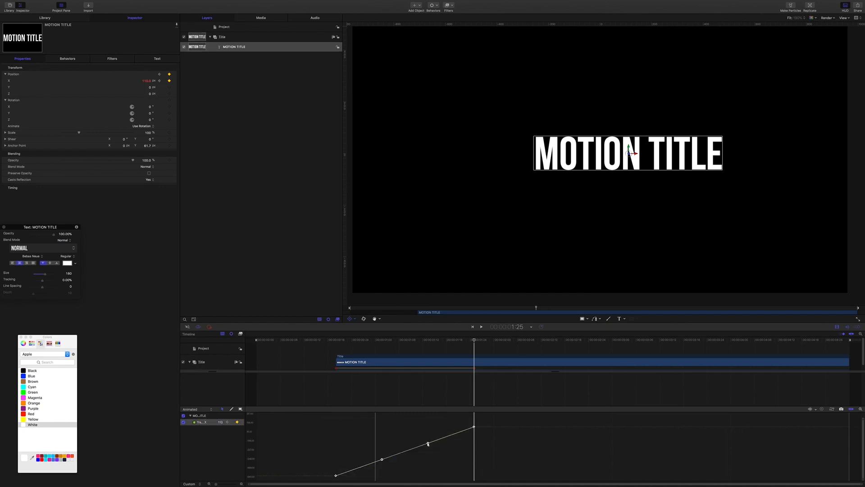
click(341, 473)
click(328, 468)
drag(328, 468, 331, 433)
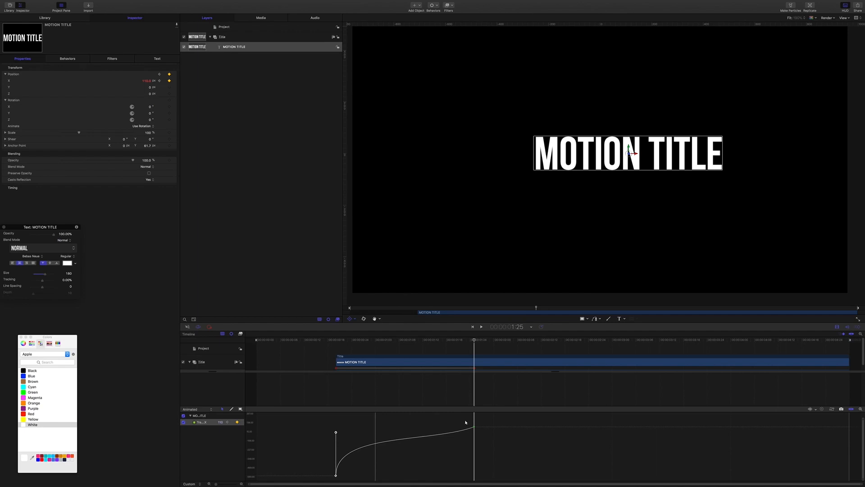
drag(466, 422, 499, 436)
drag(428, 443, 432, 428)
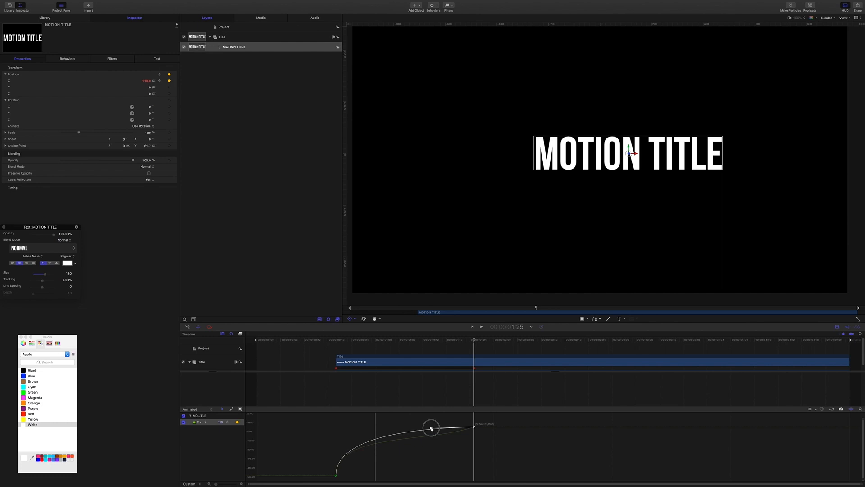
drag(431, 428, 432, 429)
drag(474, 340, 319, 345)
key(space)
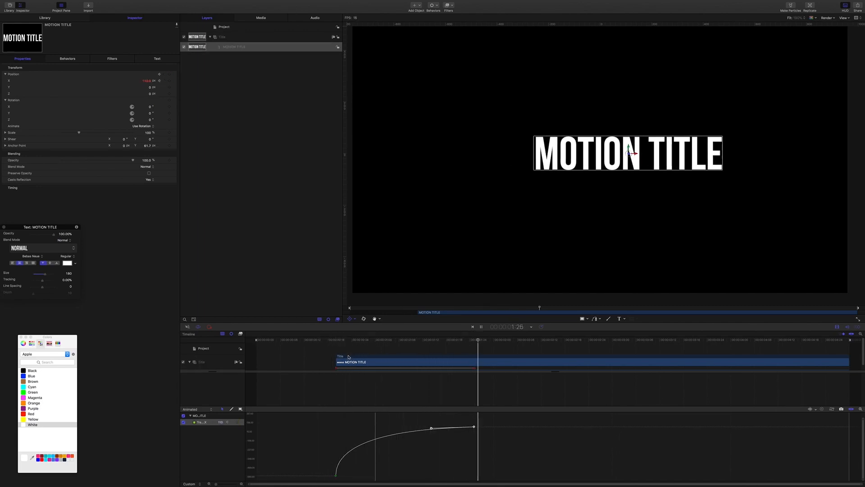
key(space)
Extend the first keyframe's Bezier handle farther upward for a faster start, and play the title animation back.
drag(321, 460, 360, 483)
click(336, 433)
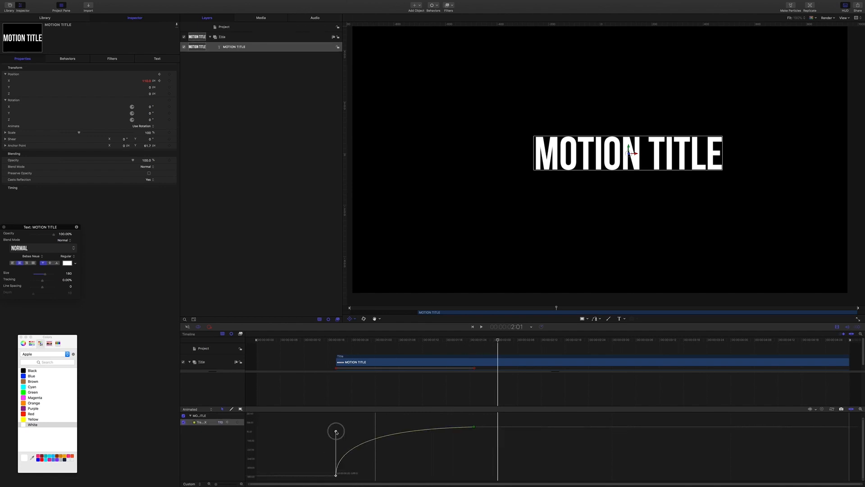
drag(336, 431, 336, 426)
drag(498, 334, 328, 341)
key(space)
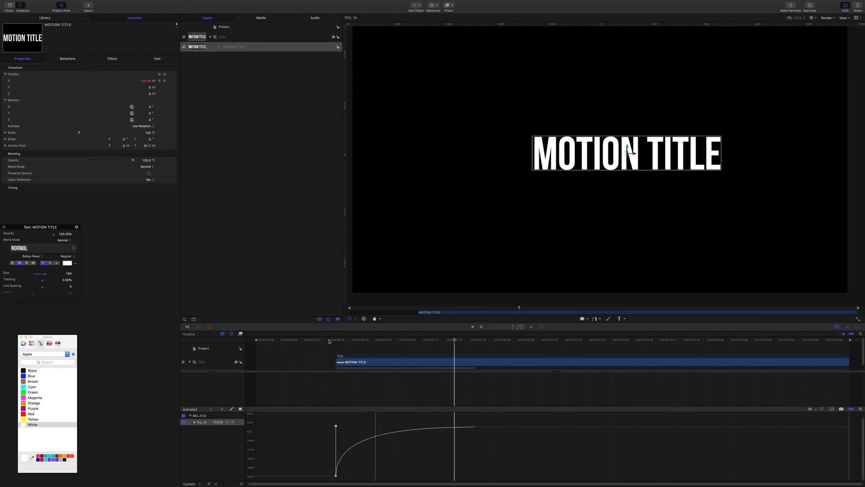
key(space)
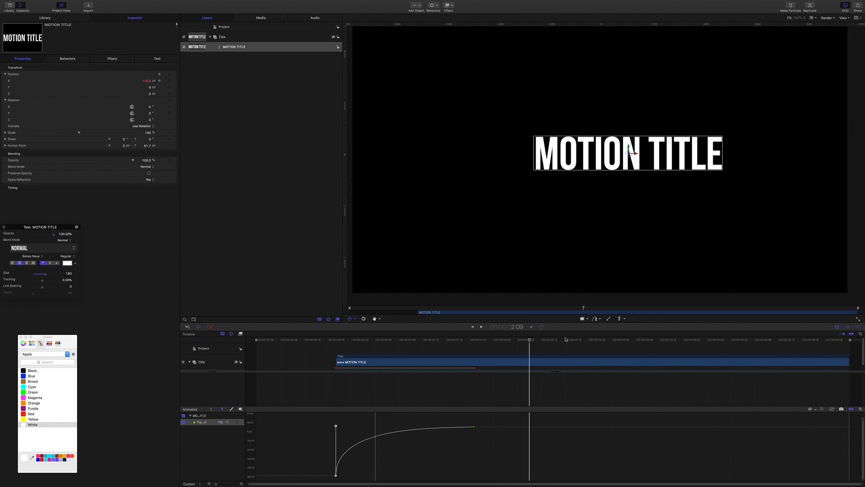
Set the playhead to 1:04, hide the Title group and clear the selection.
drag(530, 341, 391, 349)
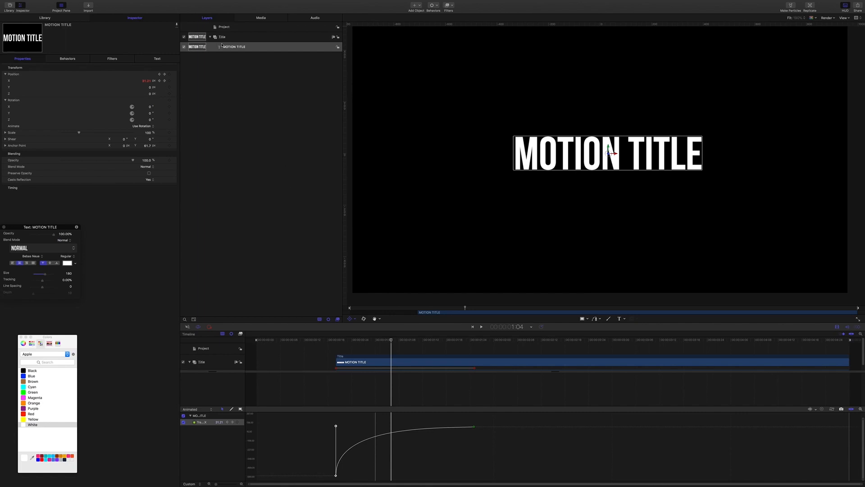
click(184, 37)
click(250, 118)
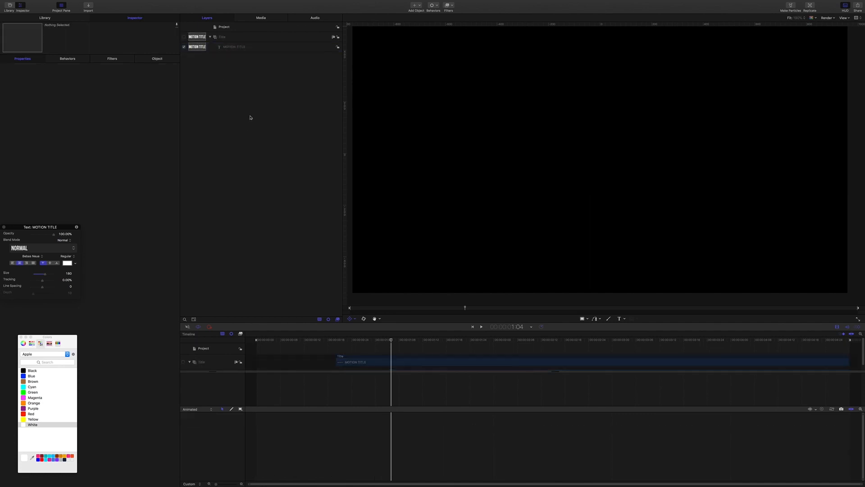
Create a new group above Title and name it Upper.
key(super+shift+n)
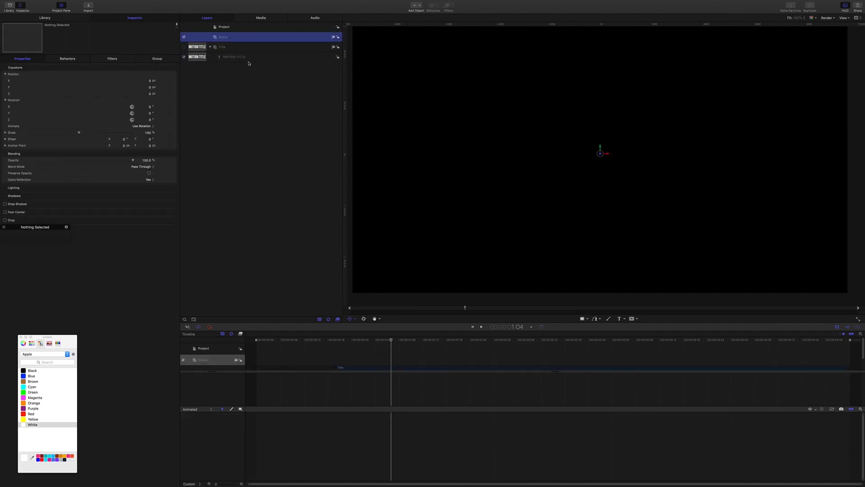
double_click(224, 37)
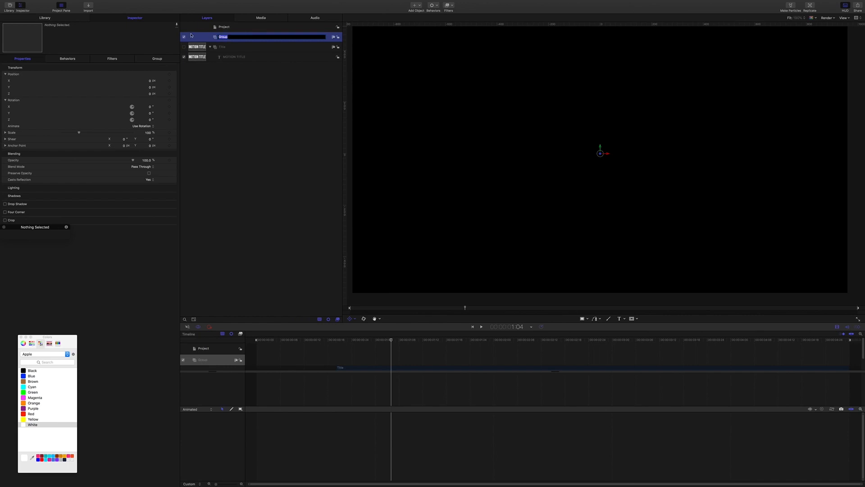
text(Upper)
key(Return)
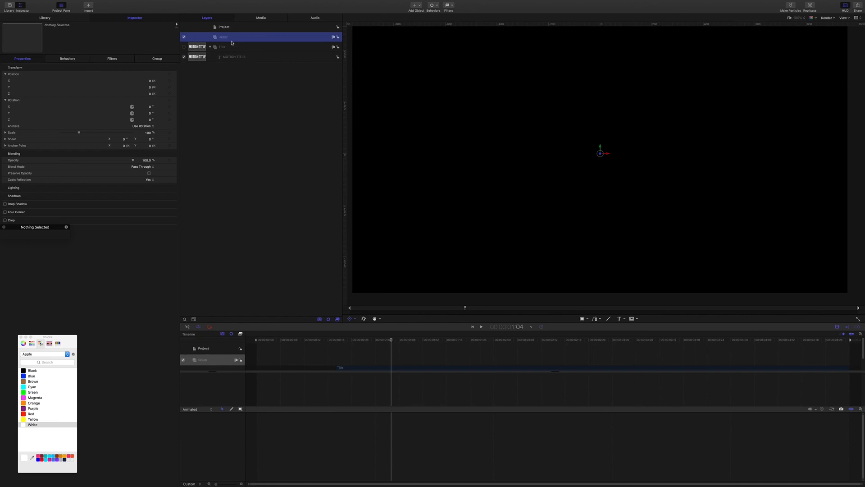
Draw a magenta square in the Upper group above and beside the canvas centre, and set its size to 200.
click(583, 319)
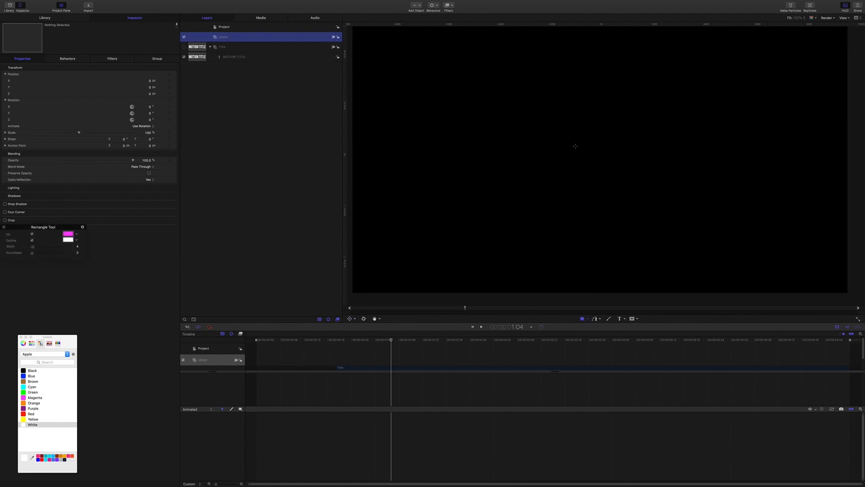
drag(541, 134, 570, 161)
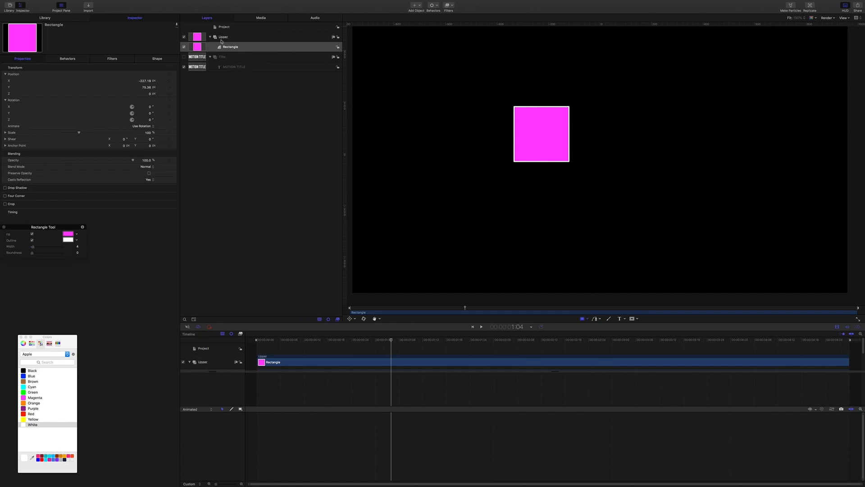
click(158, 59)
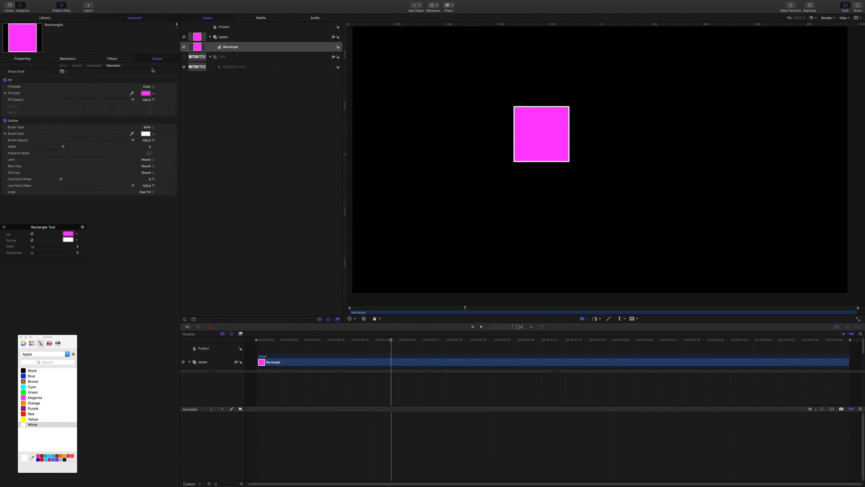
click(114, 66)
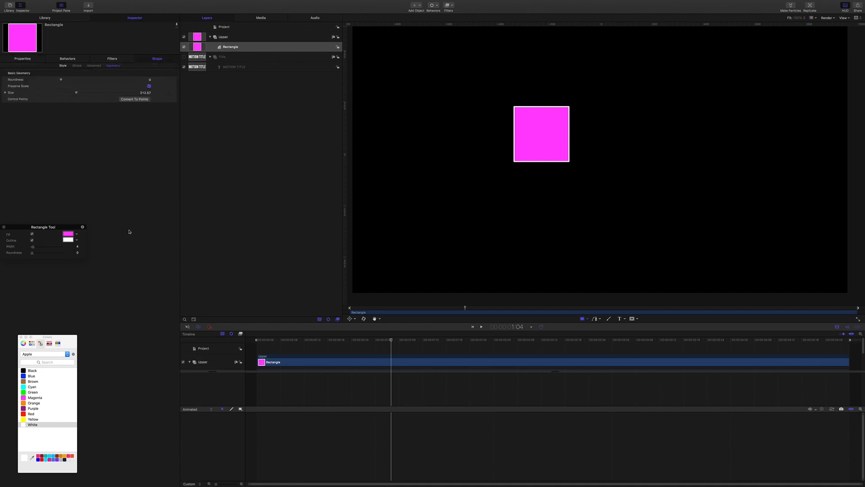
text(200)
key(Return)
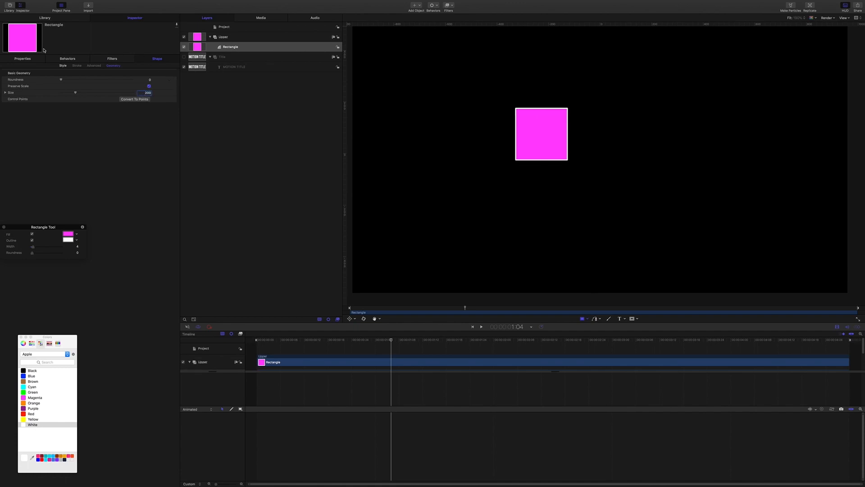
Set the square's white outline width to 20.
click(63, 66)
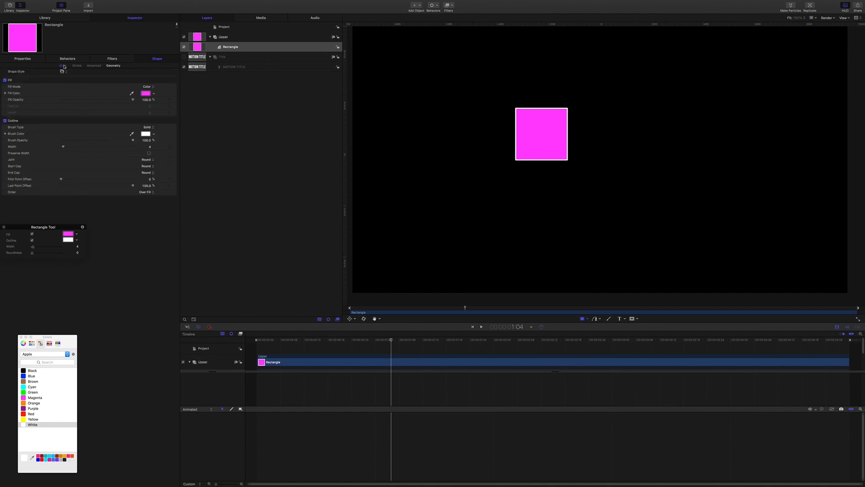
click(150, 147)
text(20)
key(Return)
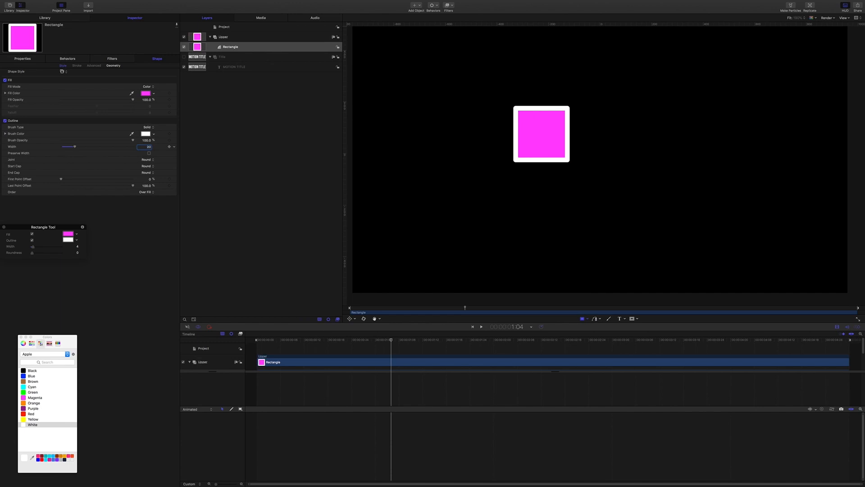
Give the square no fill and a magenta outline with square joints and no start or end caps.
click(5, 81)
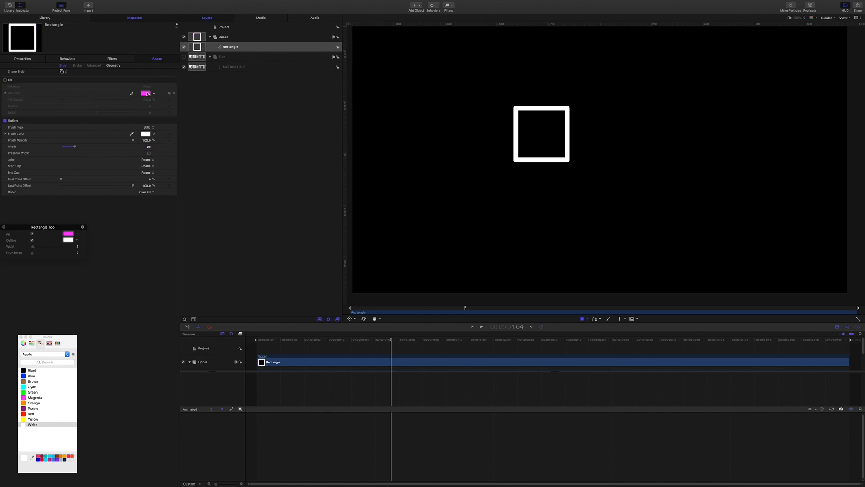
drag(147, 93, 146, 134)
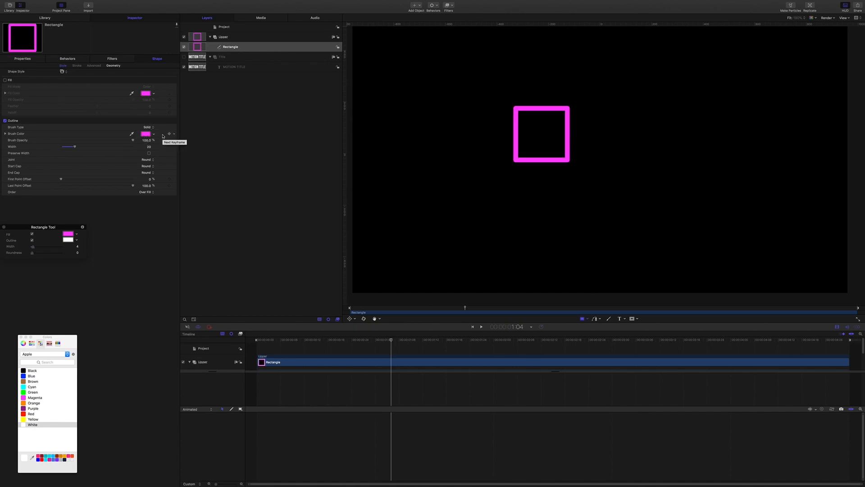
click(153, 161)
click(153, 155)
click(153, 167)
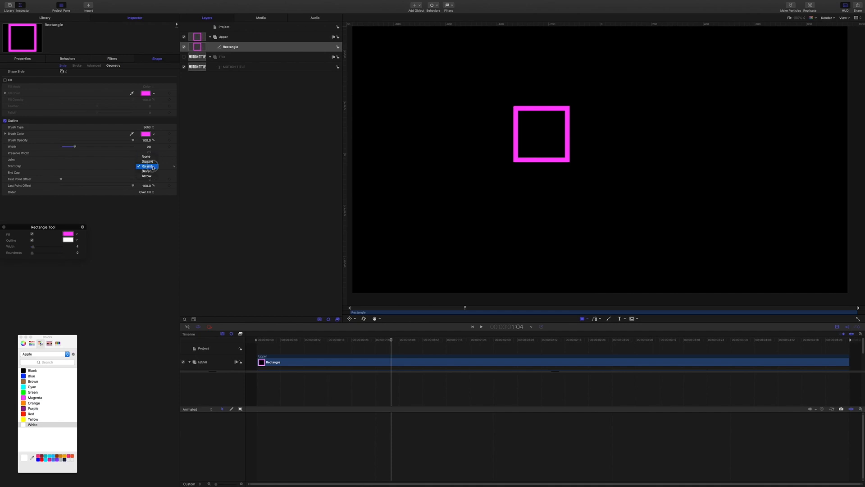
click(147, 157)
click(154, 175)
click(148, 163)
Reset the square's position to the canvas centre and set its Z rotation to 45°.
click(22, 59)
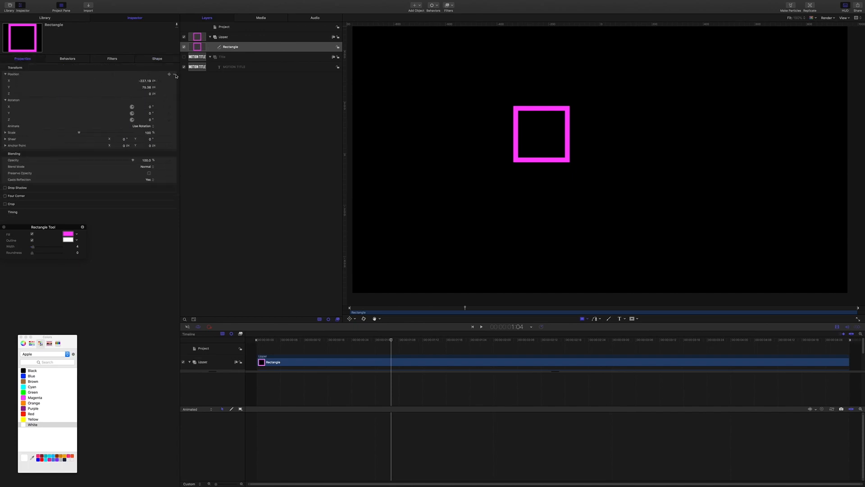
click(174, 74)
click(189, 77)
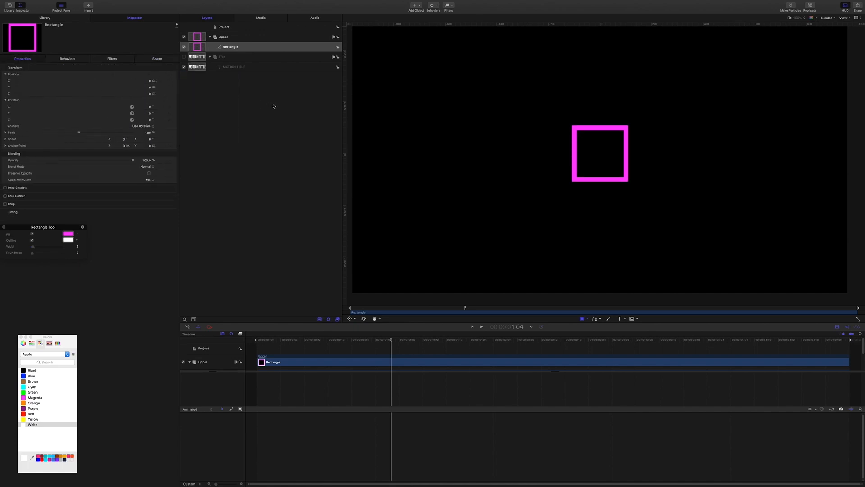
click(5, 100)
click(6, 100)
key(Return)
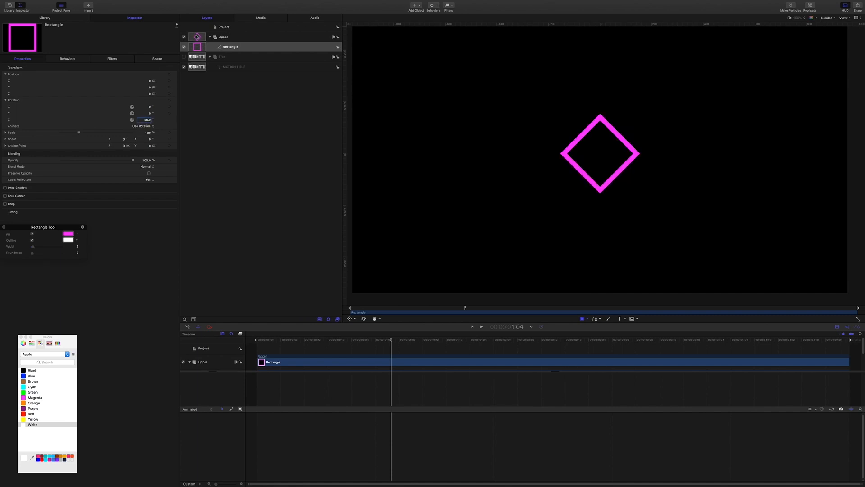
Rename the rectangle layer in the Upper group as Front Half.
click(231, 49)
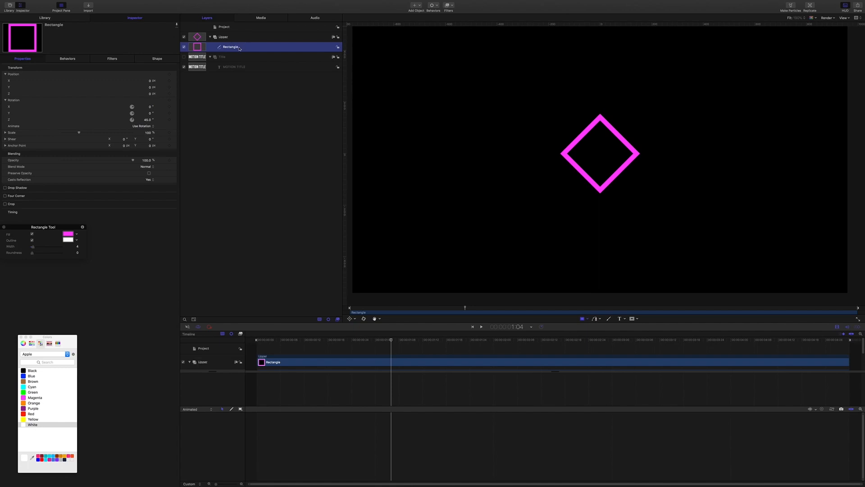
click(241, 47)
drag(241, 47, 193, 49)
text(Front Half)
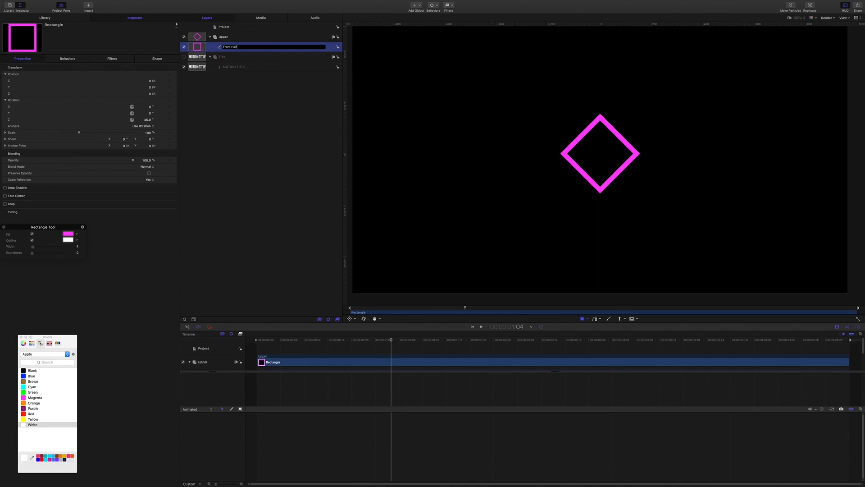
key(Return)
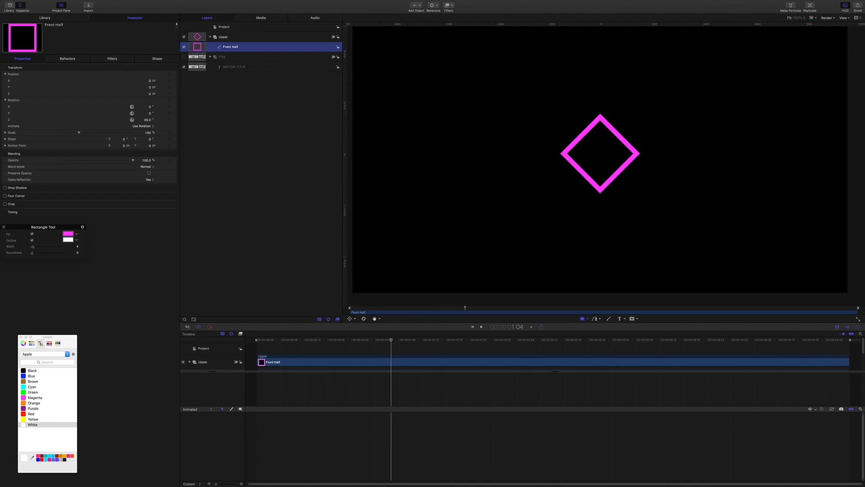
Duplicate the Upper group and move the copy beneath the Title group in the layer order.
click(228, 38)
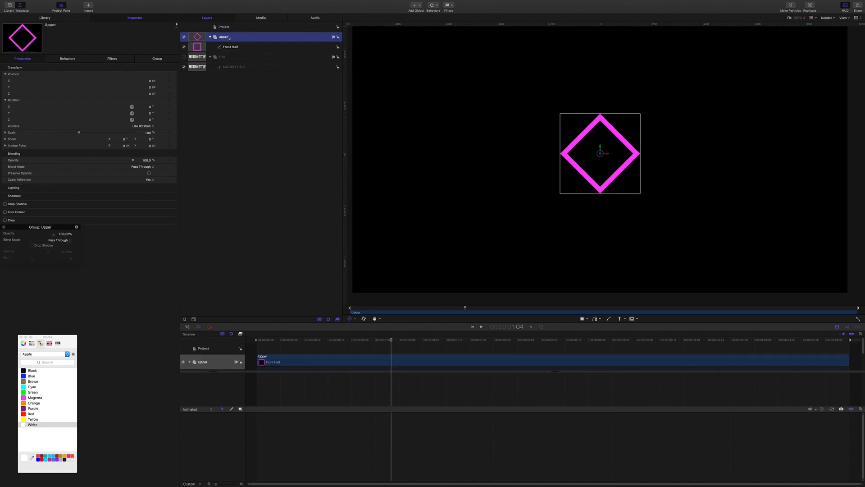
key(super+d)
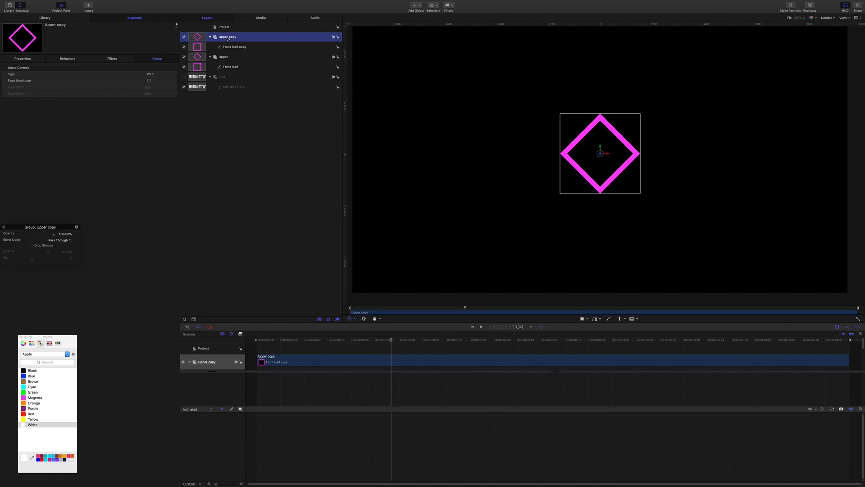
key(super+bracketleft)
key(super+bracketleft)
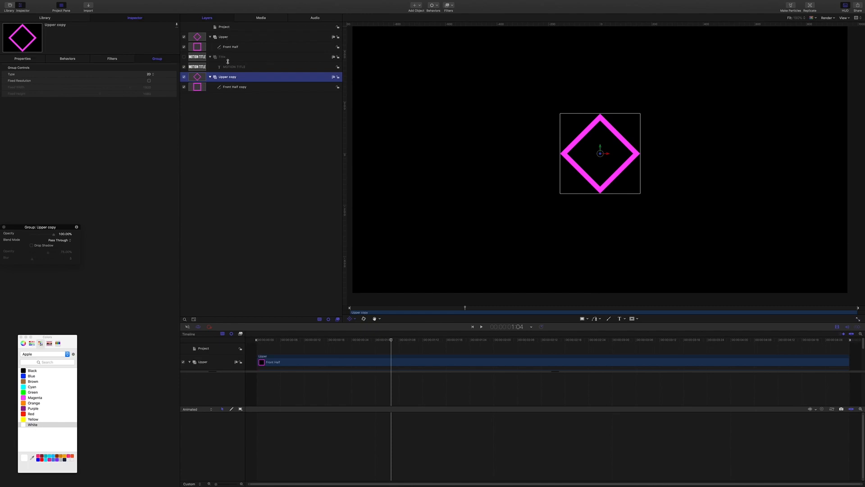
Rename the duplicated group as Lower and the shape inside it as Front Full.
double_click(229, 78)
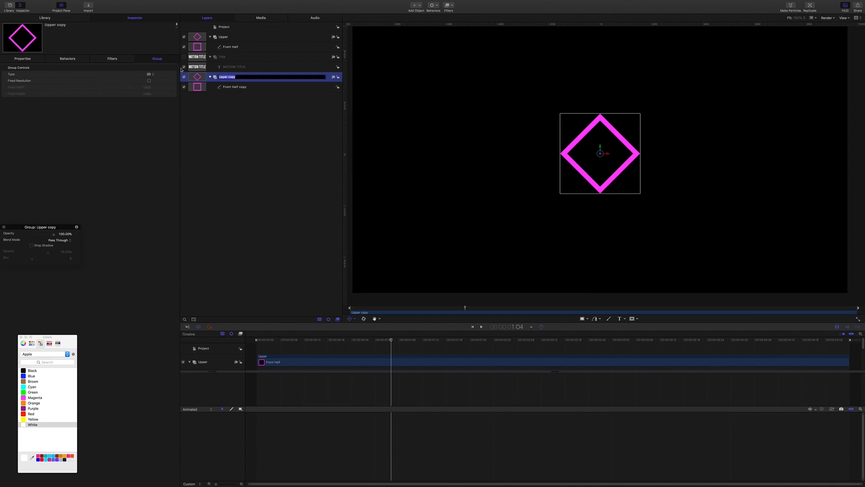
text(Lower)
key(Return)
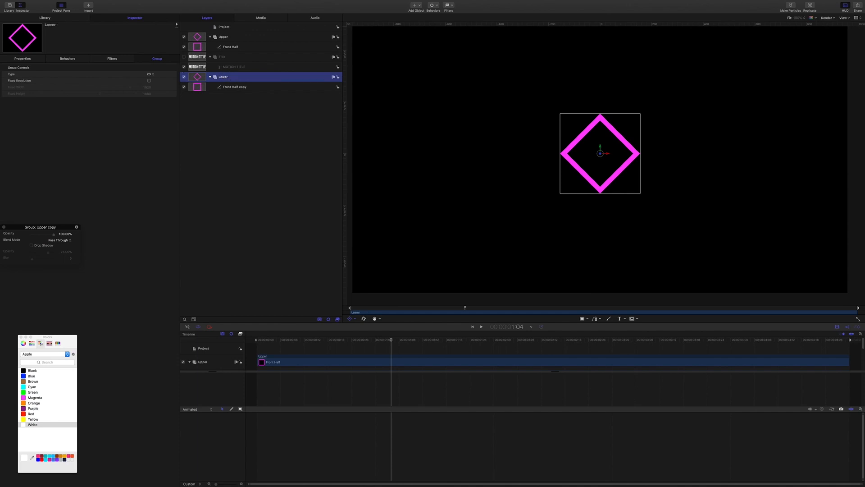
click(226, 87)
click(230, 87)
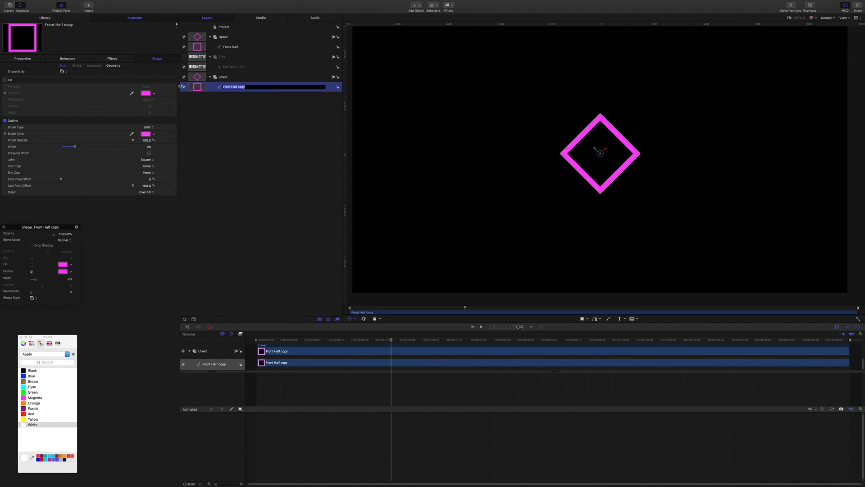
text(Front Full)
click(228, 112)
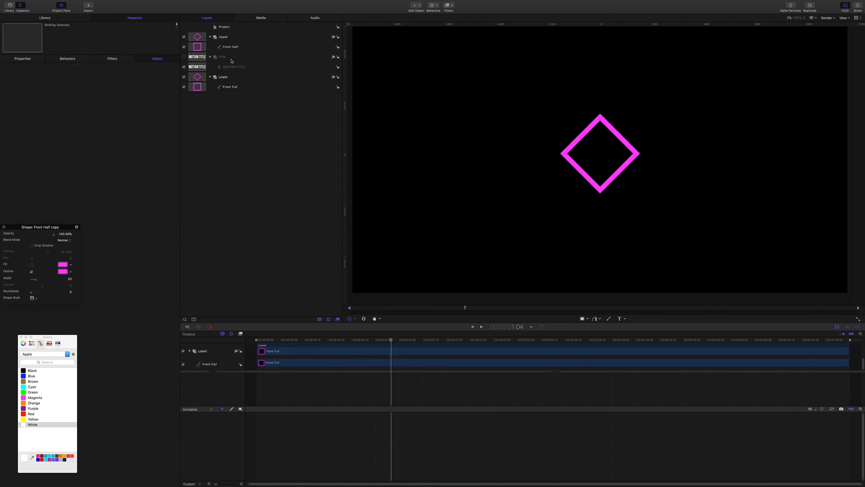
Hide Front Full and convert the Front Half shape to editable control points.
click(184, 87)
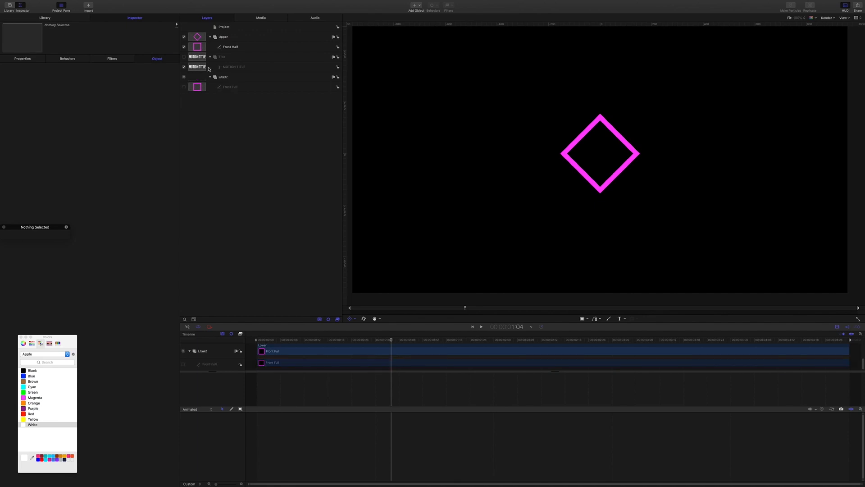
click(228, 38)
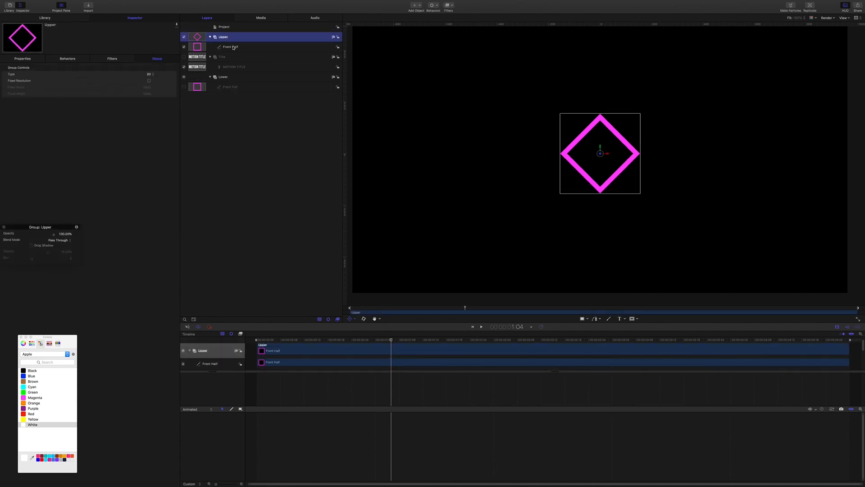
click(233, 48)
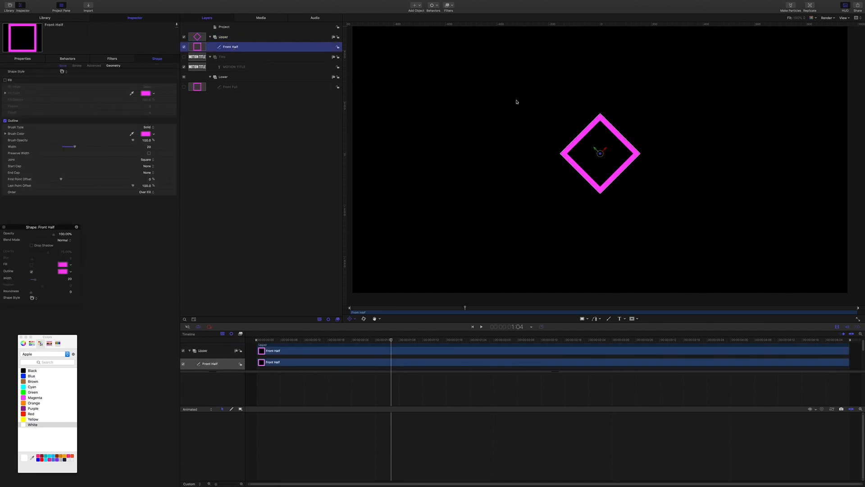
right_click(599, 121)
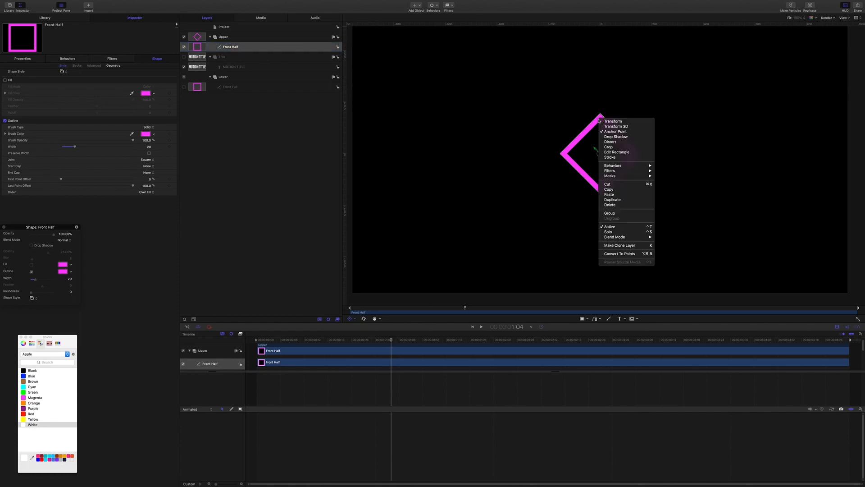
click(630, 255)
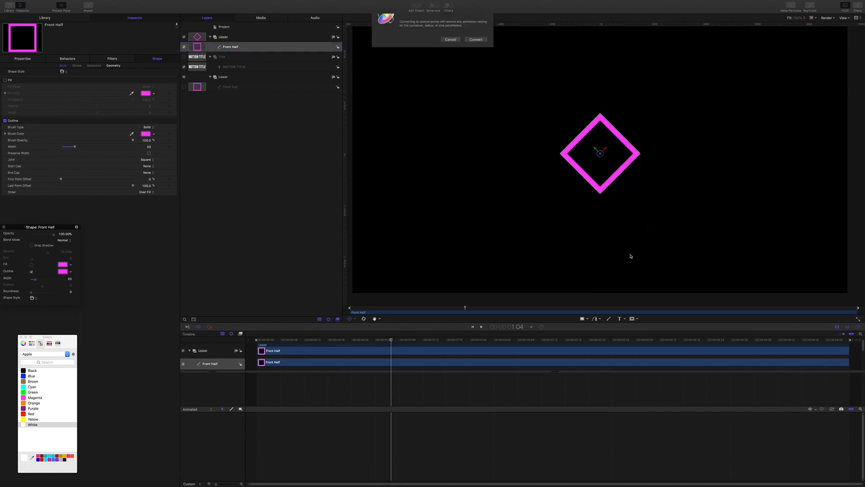
click(477, 50)
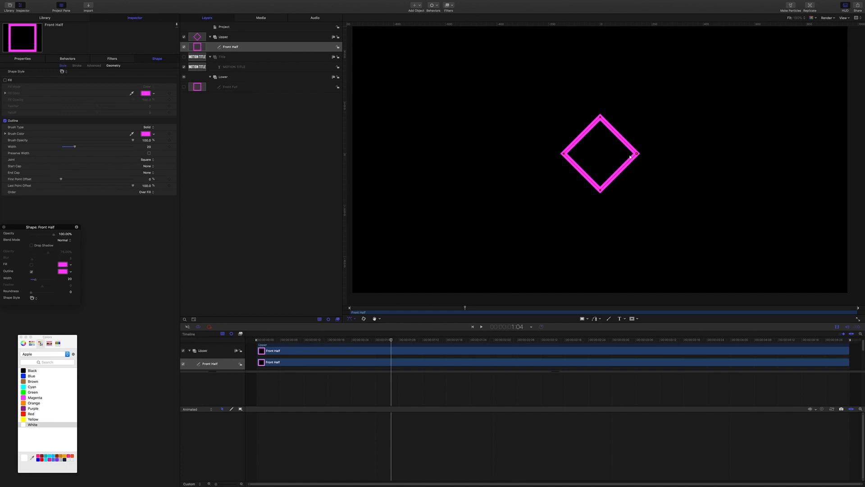
Delete Front Half's right corner point and open its curve between the upper and lower points to form a left-pointing chevron.
key(Delete)
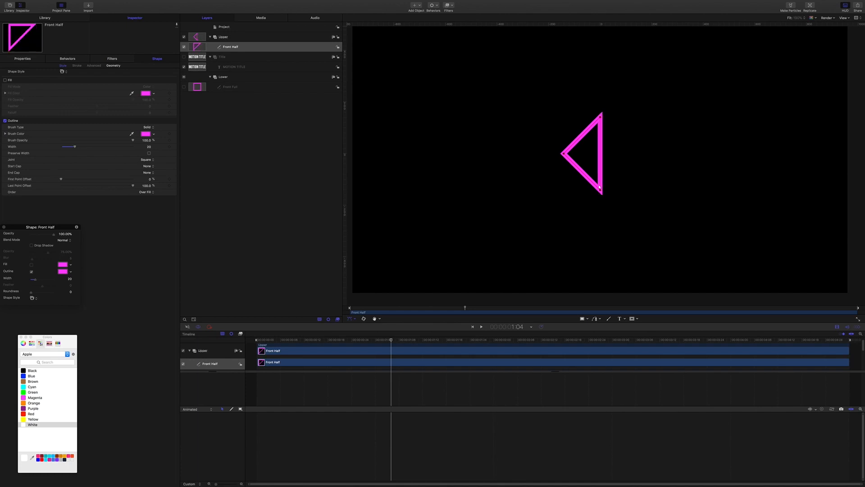
right_click(599, 187)
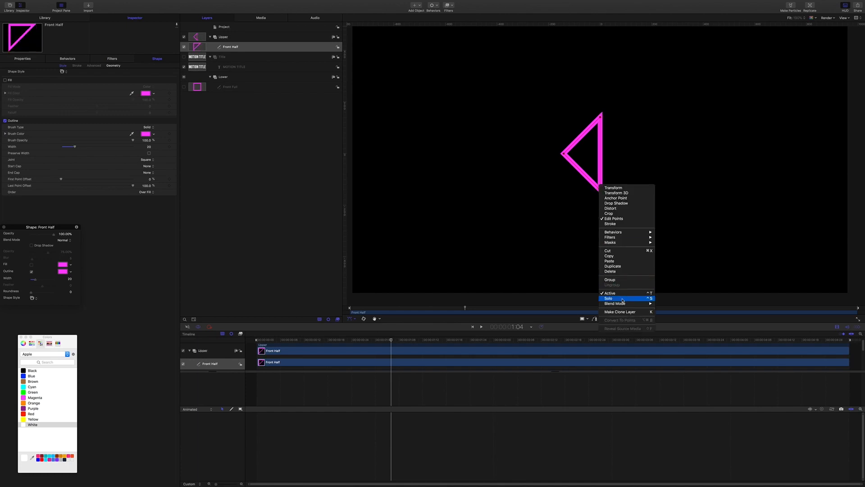
click(558, 223)
drag(609, 186, 595, 195)
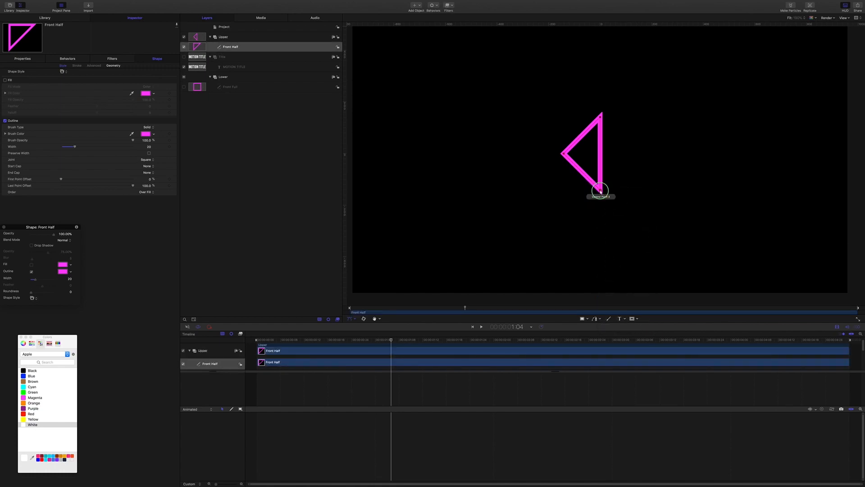
right_click(601, 191)
click(618, 236)
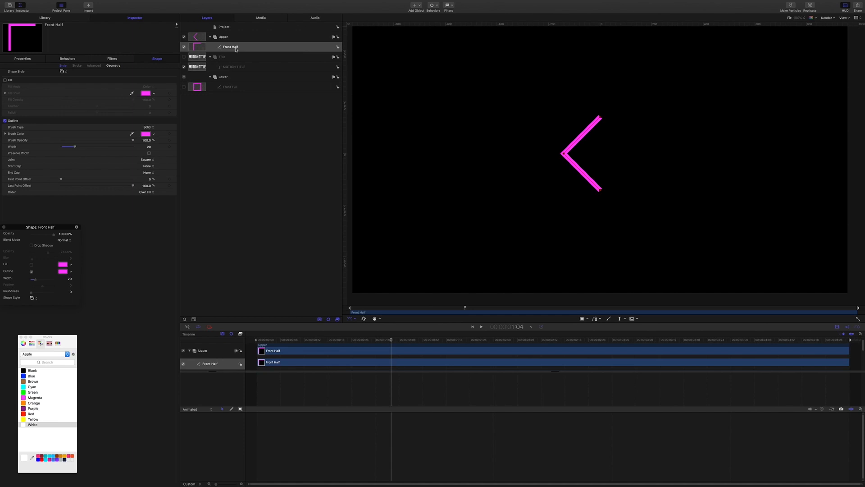
Show Front Full again and temporarily show the Title group to check how the title sits between the two shapes.
click(184, 57)
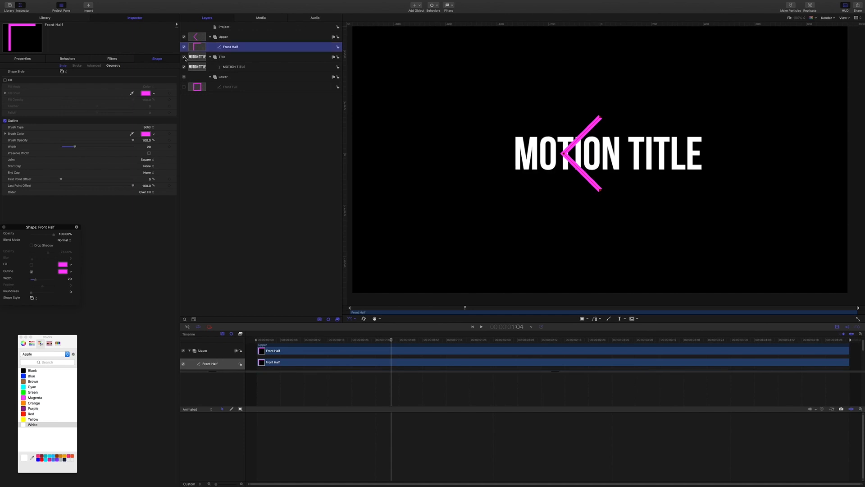
click(184, 87)
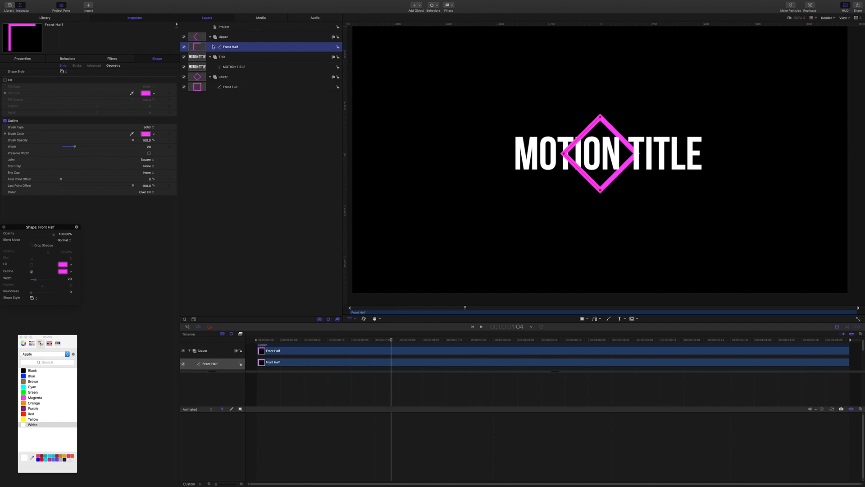
click(184, 58)
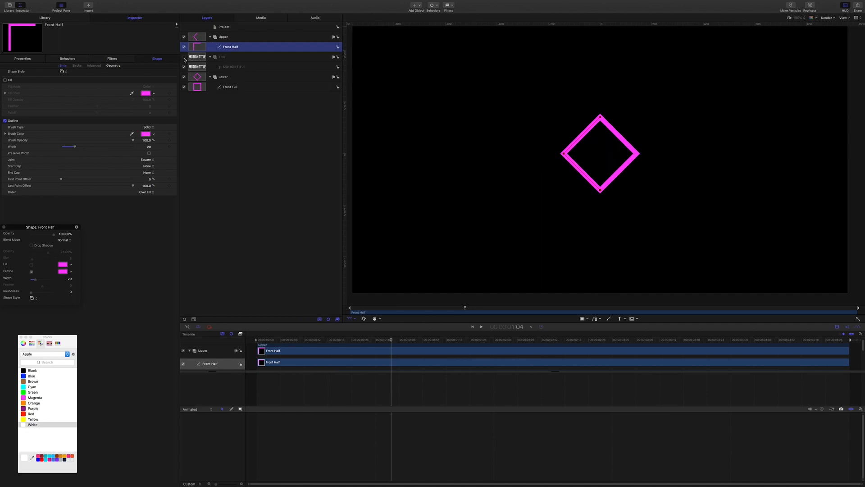
Add a Link parameter behavior to the Lower group's X position with the Upper group as its source.
click(223, 78)
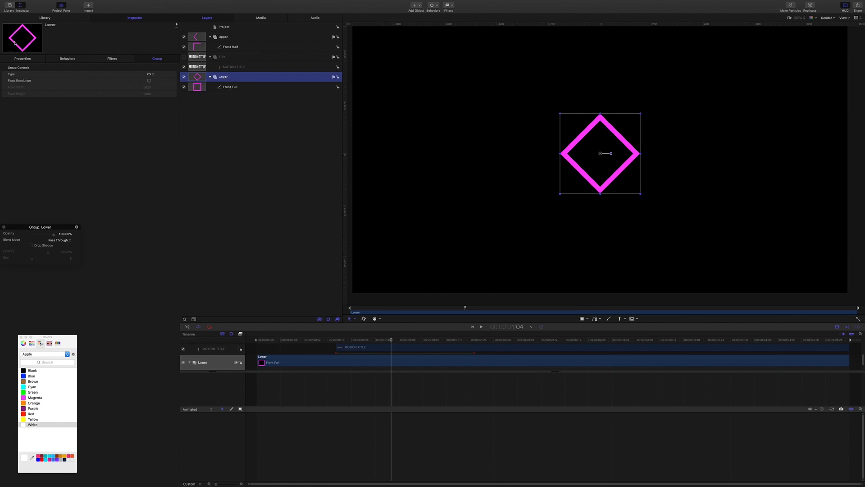
click(22, 59)
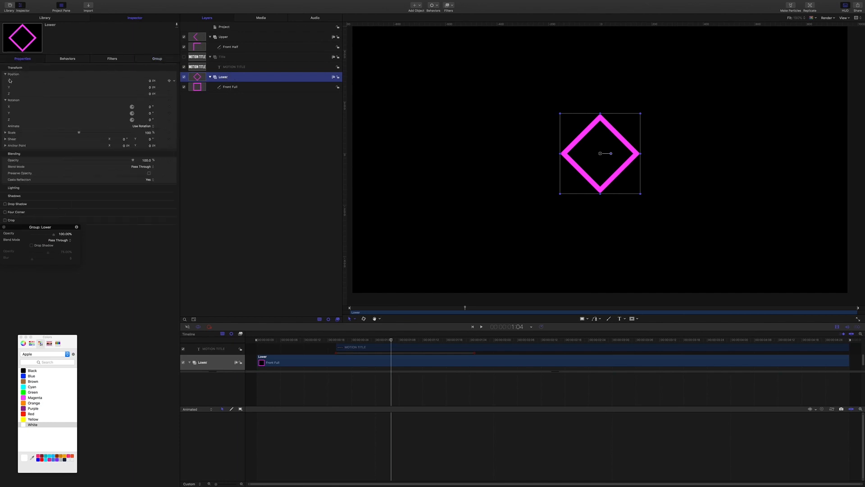
click(174, 82)
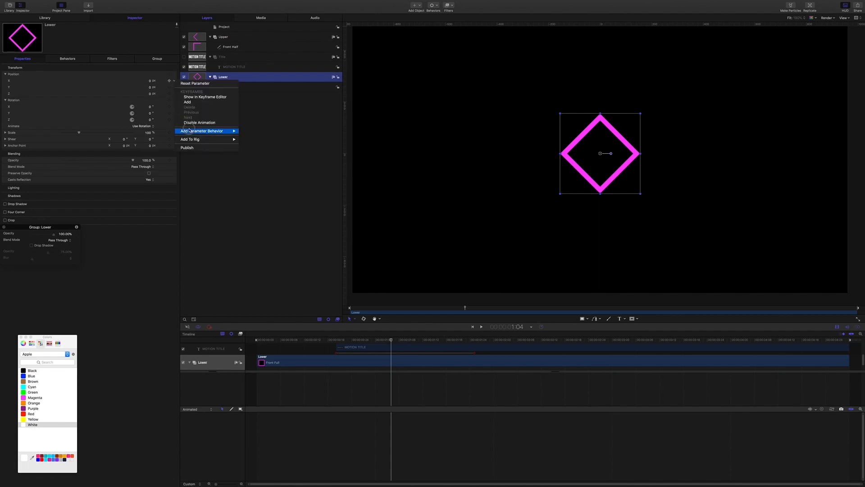
mouse_move(225, 131)
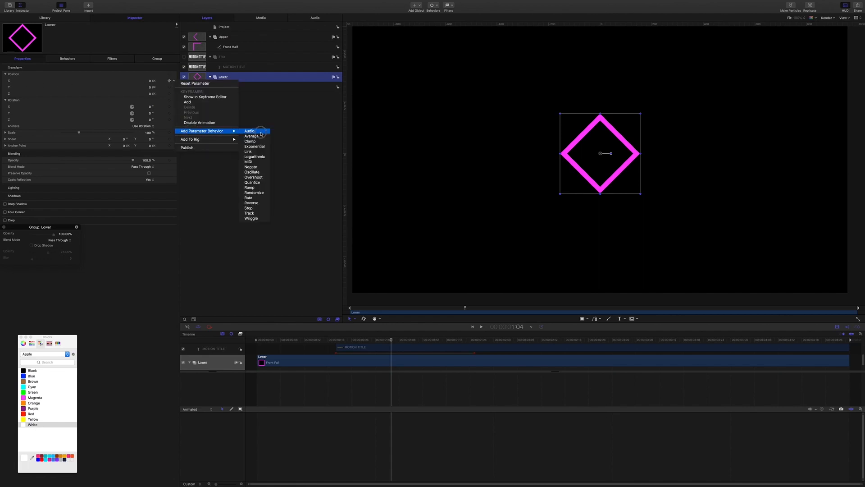
click(248, 151)
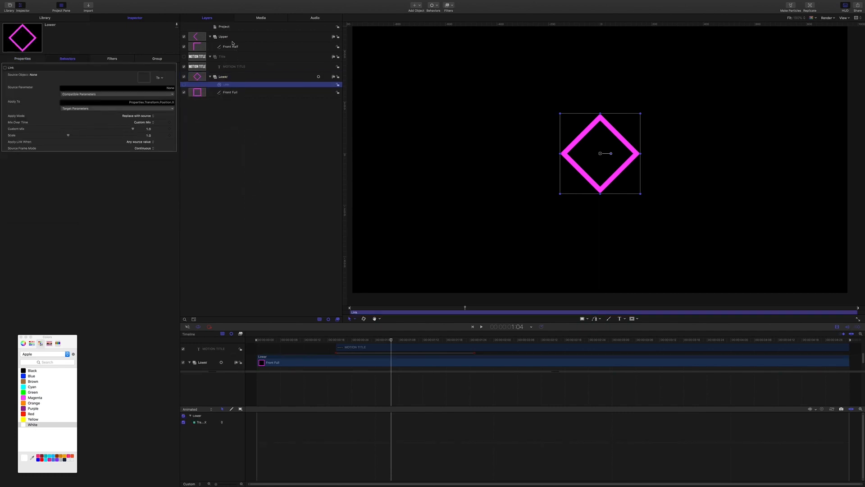
drag(224, 37, 142, 78)
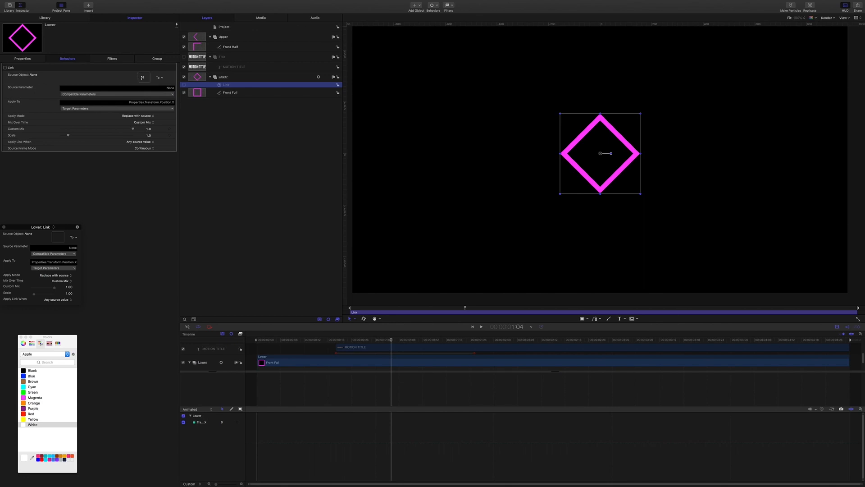
Rename the Lower group's Link behavior as position.
double_click(229, 88)
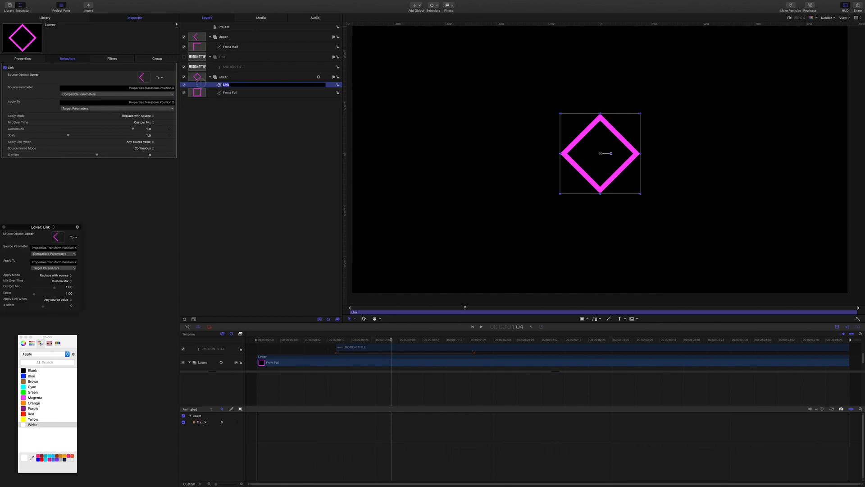
text(positio)
key(Return)
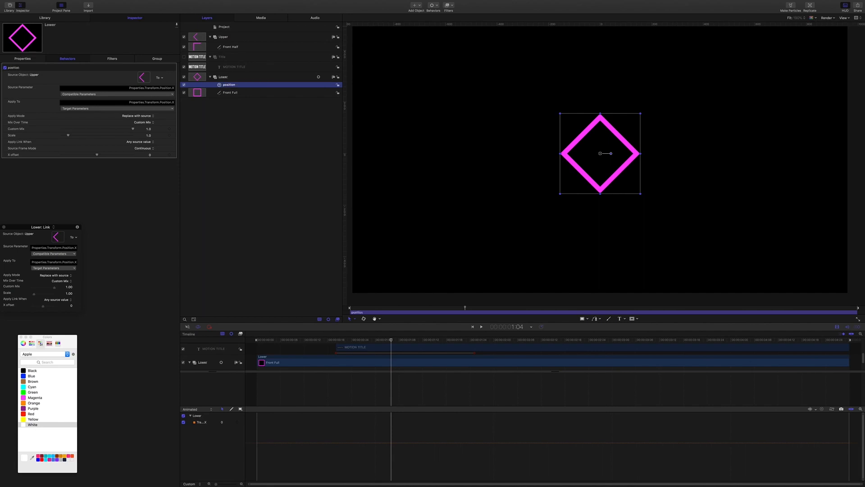
Link the Lower group's Y rotation to the Upper group, and collapse the Lower group in the layer list.
click(222, 78)
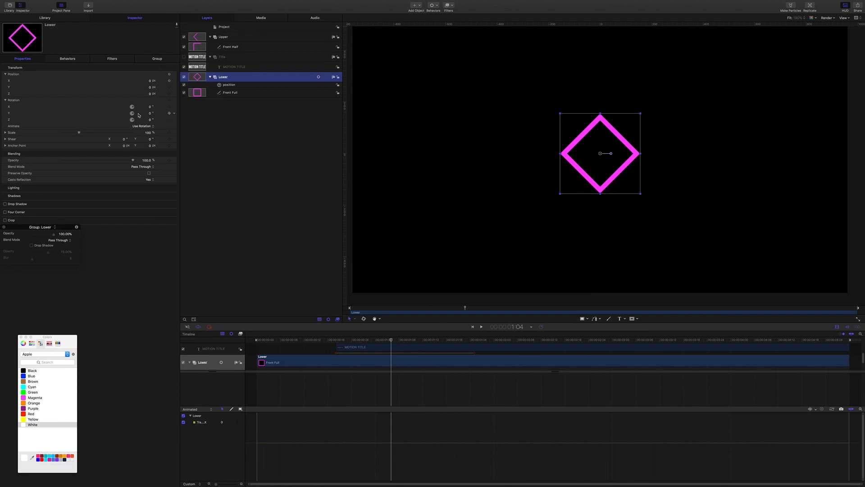
click(175, 113)
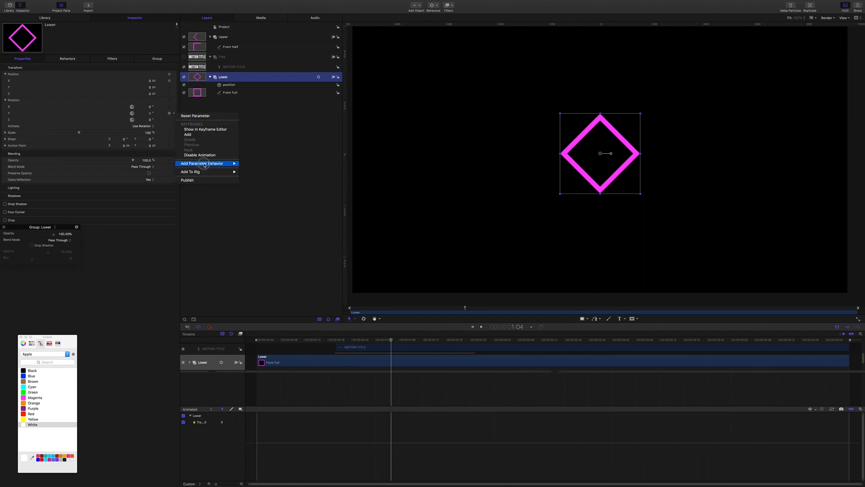
mouse_move(223, 163)
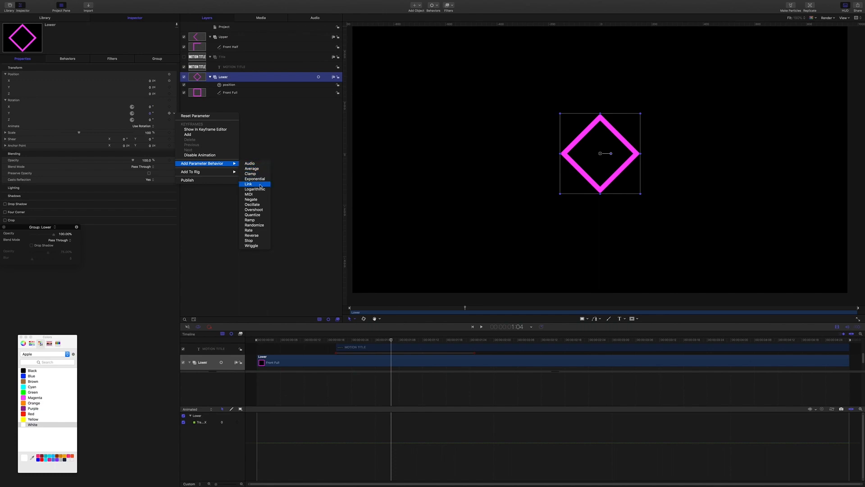
click(251, 184)
drag(223, 37, 143, 79)
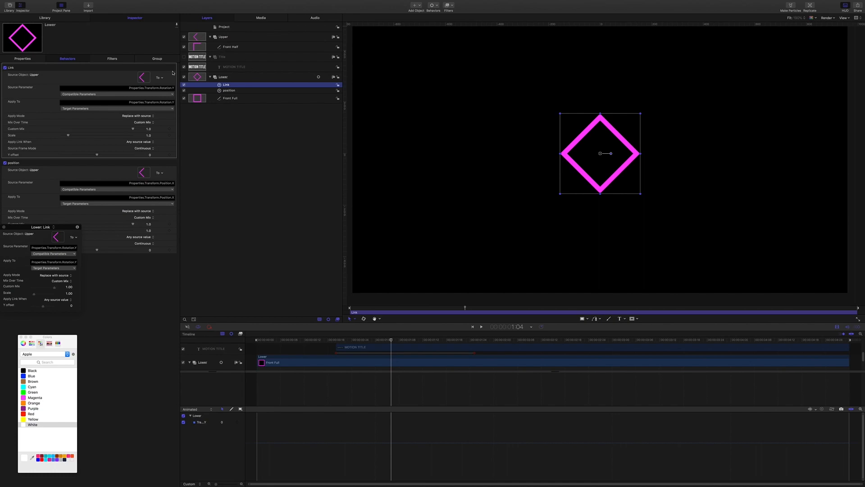
click(210, 77)
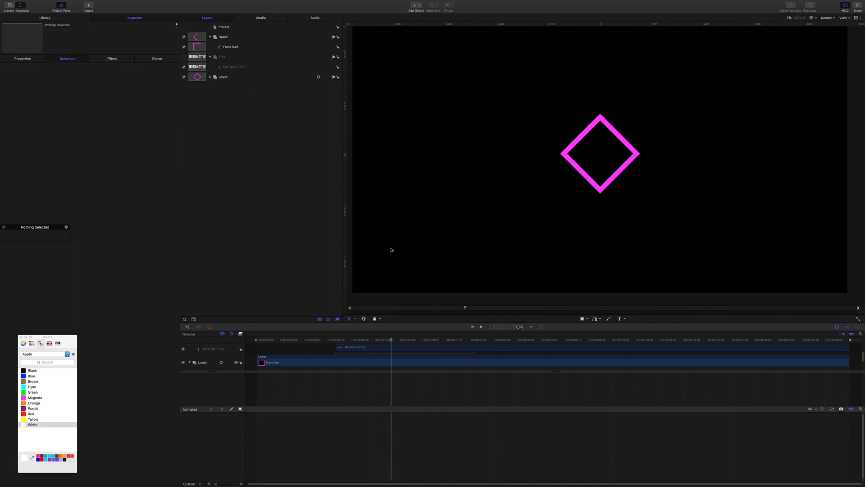
At 1:20, keyframe the Upper group's X position at -205 px and its Y rotation at 0°.
click(519, 327)
text(1.20)
key(Return)
click(224, 37)
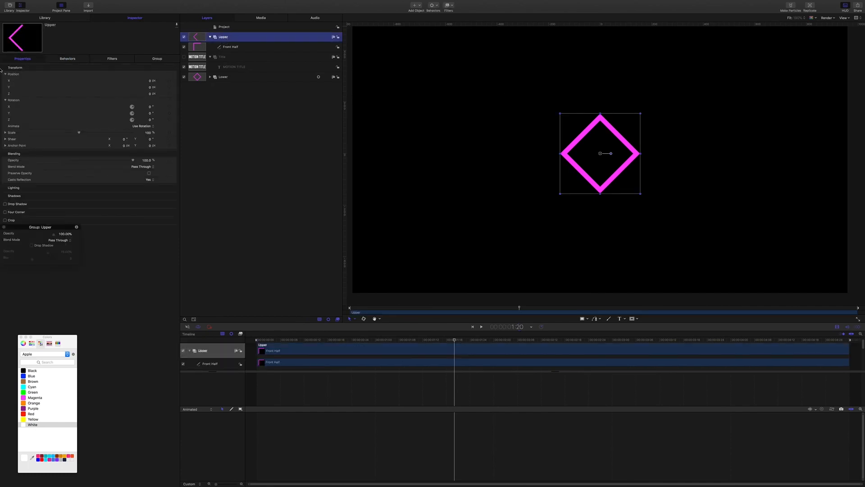
click(150, 82)
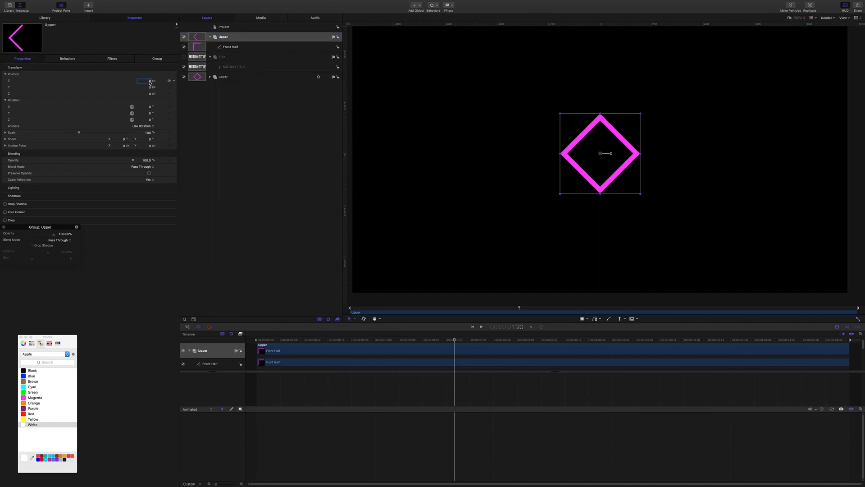
text(-205)
key(Return)
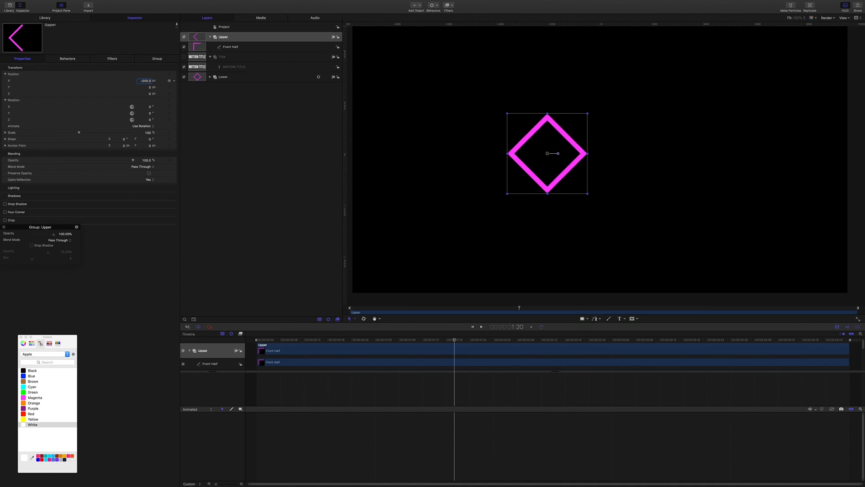
click(170, 81)
At the first frame, keyframe the Upper group's X position at 1415 px and its Y rotation at 230°.
key(Home)
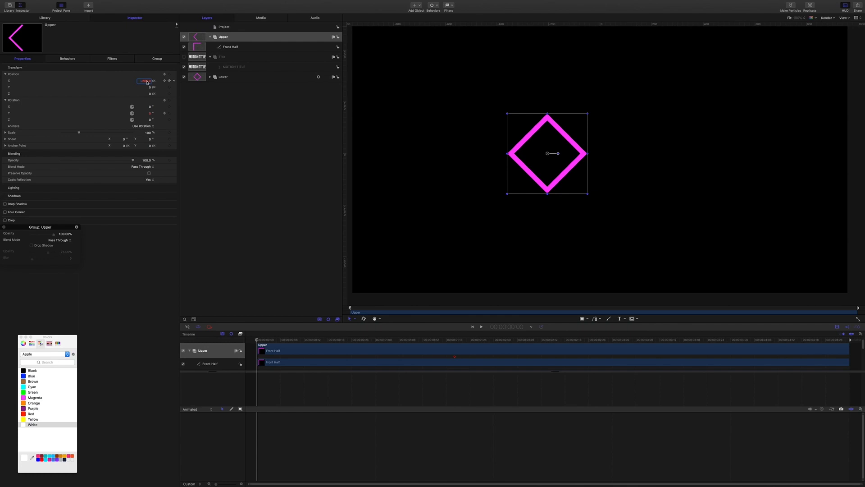
text(-14)
text(15)
key(Return)
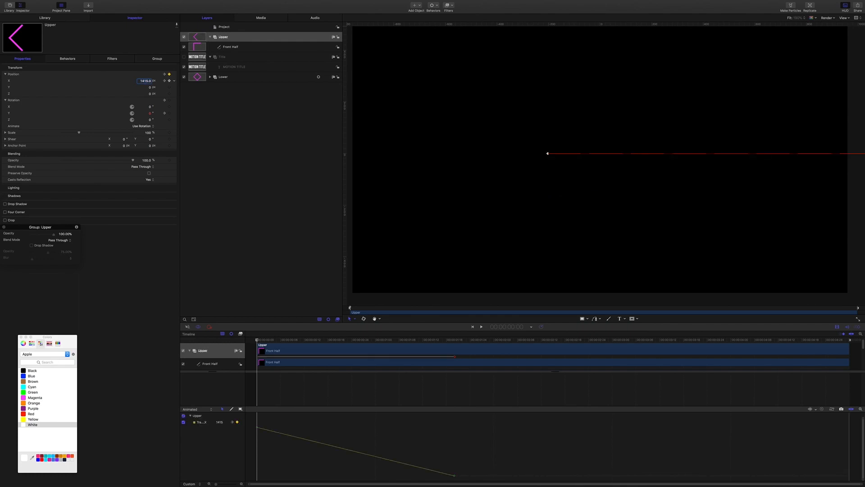
click(147, 114)
key(Return)
Zoom the canvas out and show the full view area so objects beyond the frame edges are displayed.
scroll(612, 195, down, 5)
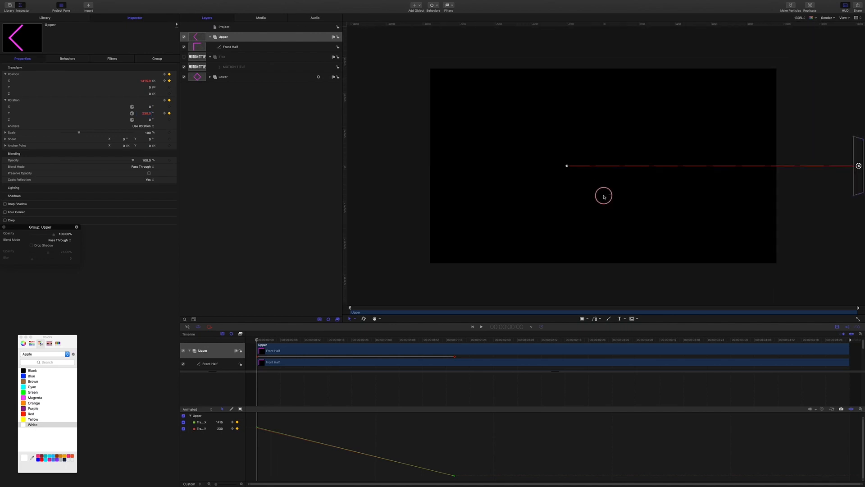
click(842, 18)
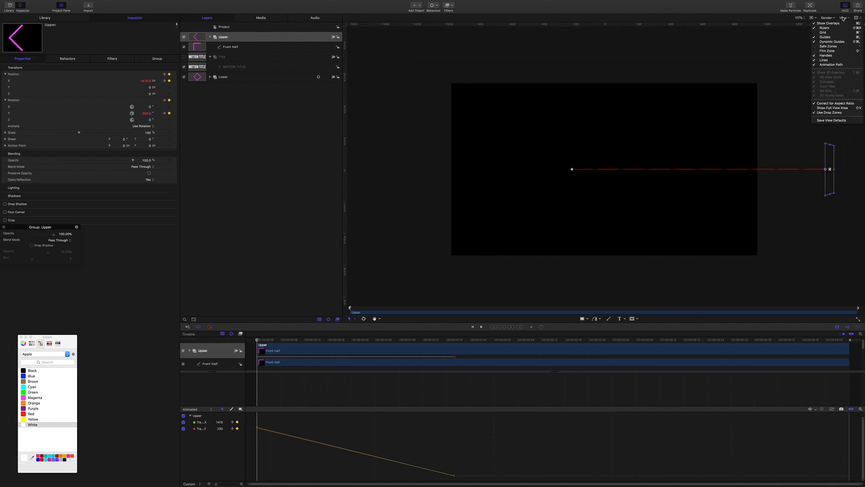
click(837, 108)
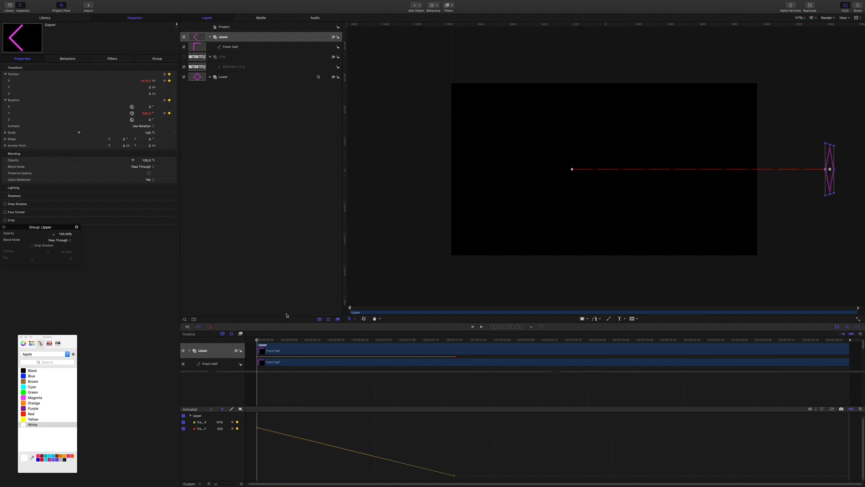
Play the animation to check the diamond's travel and rotation, and return the playhead to the first frame.
key(space)
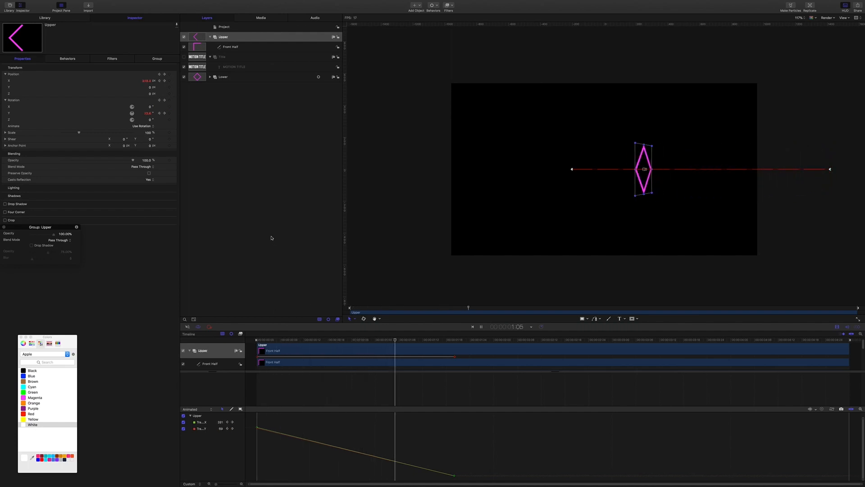
key(space)
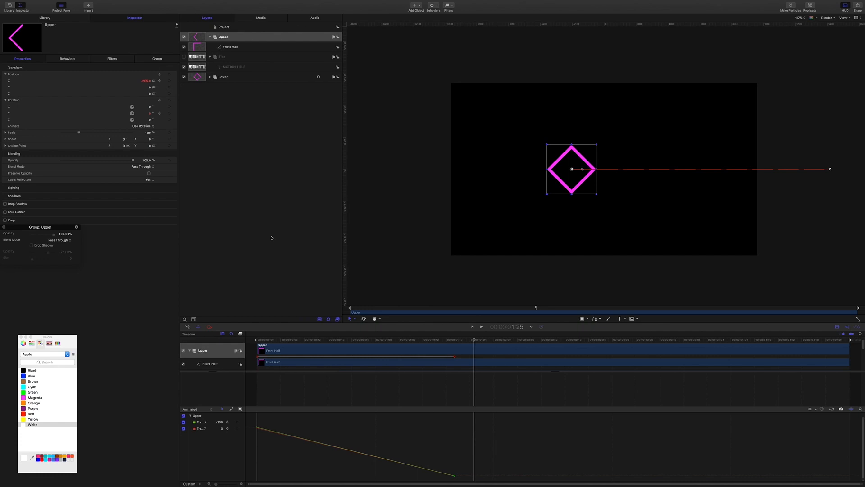
drag(475, 340, 224, 328)
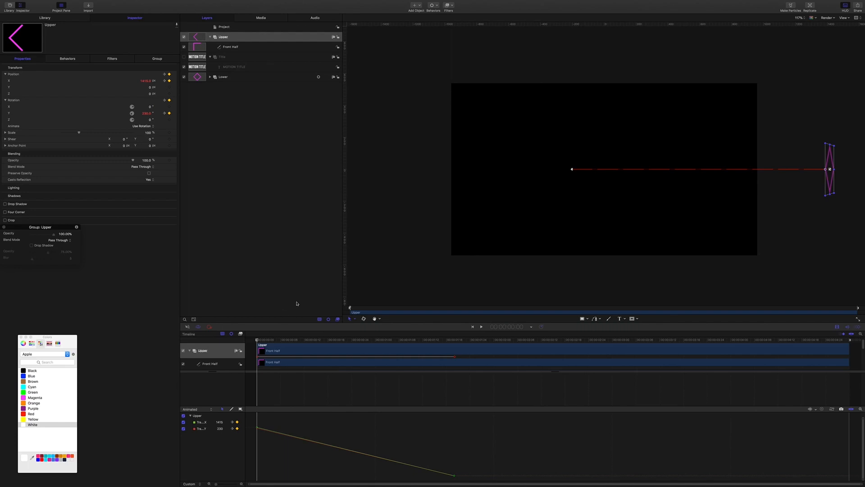
click(278, 265)
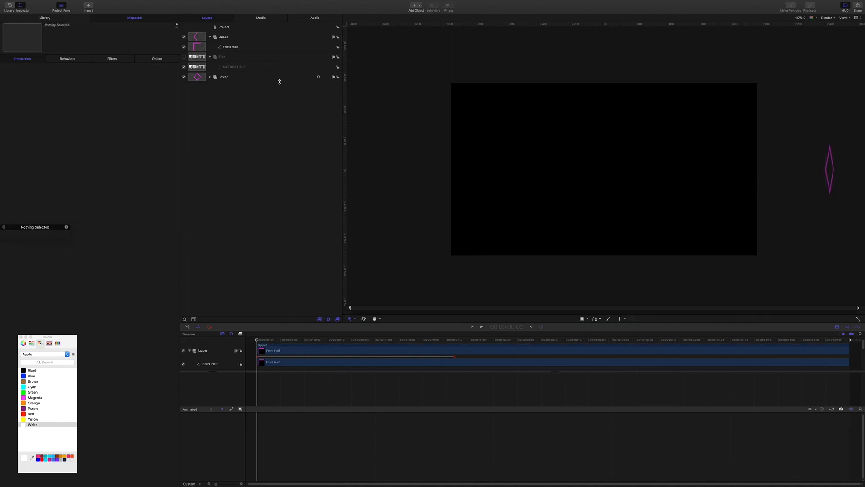
Hide the Upper group's X position curve, and keyframe its Y rotation at 78° on frame 16.
click(226, 39)
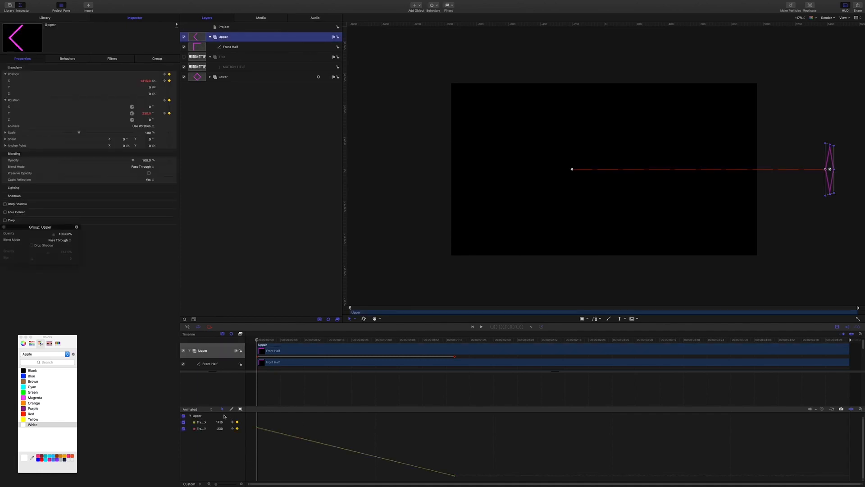
click(184, 422)
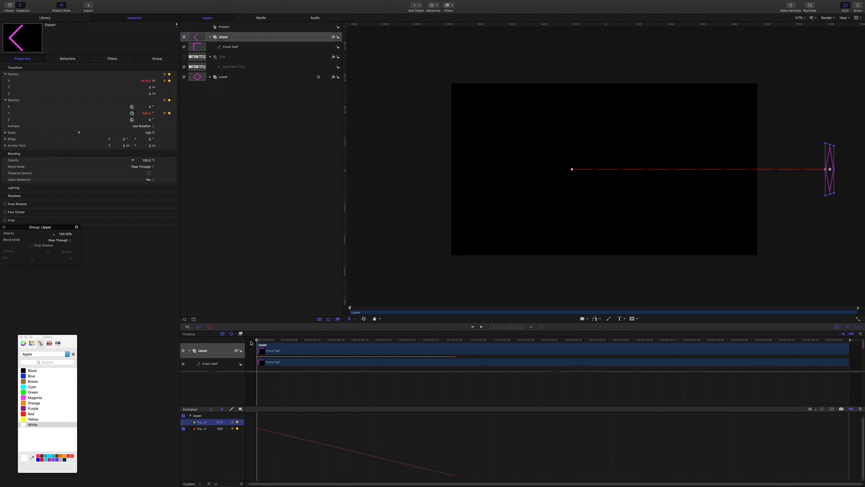
click(516, 327)
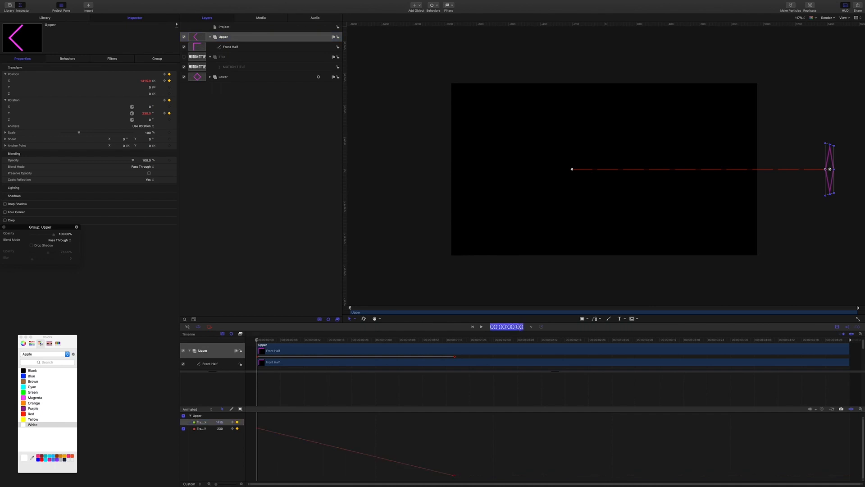
text(16)
key(Return)
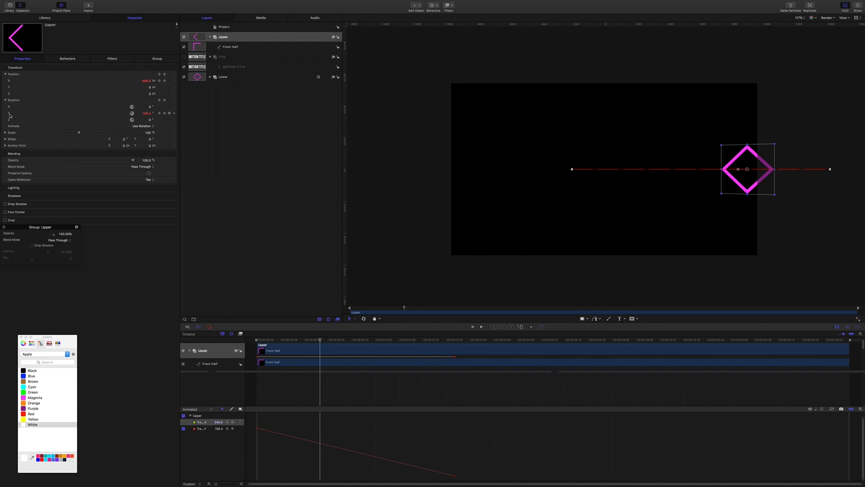
click(146, 115)
key(BackSpace)
key(Return)
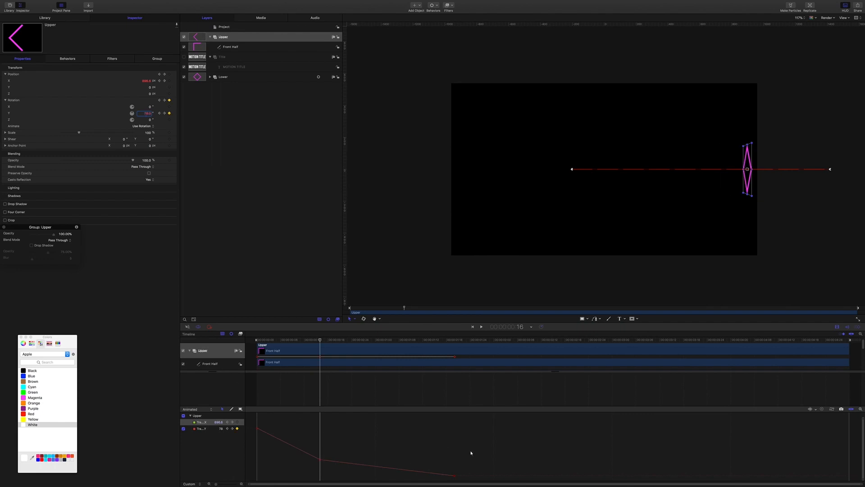
Give the last Y rotation keyframe Bezier interpolation and break its tangent, flattening and lengthening the incoming handle for a smooth ease.
drag(470, 459, 428, 485)
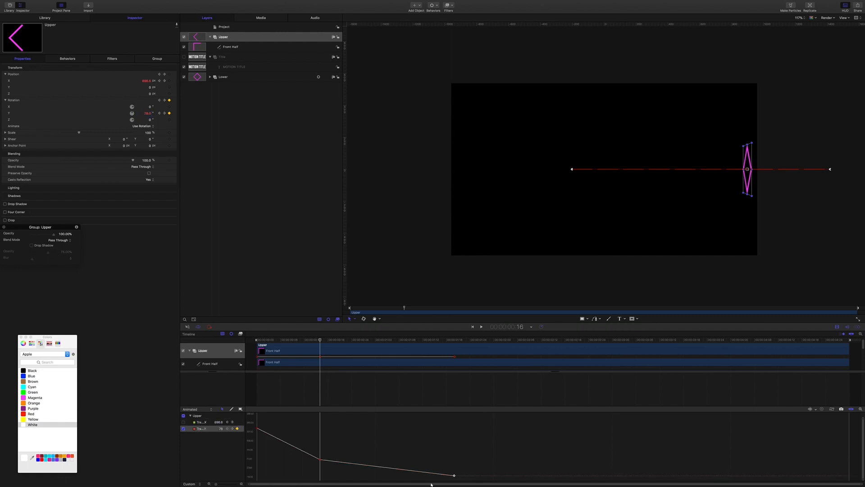
right_click(454, 476)
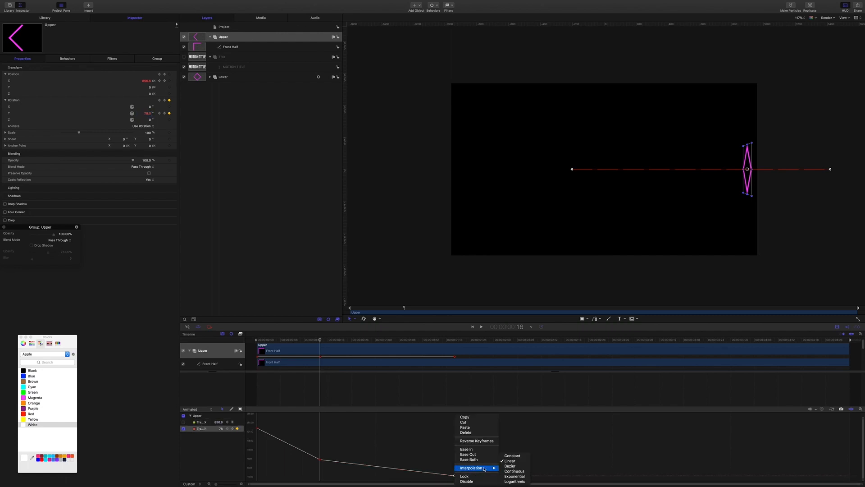
click(508, 466)
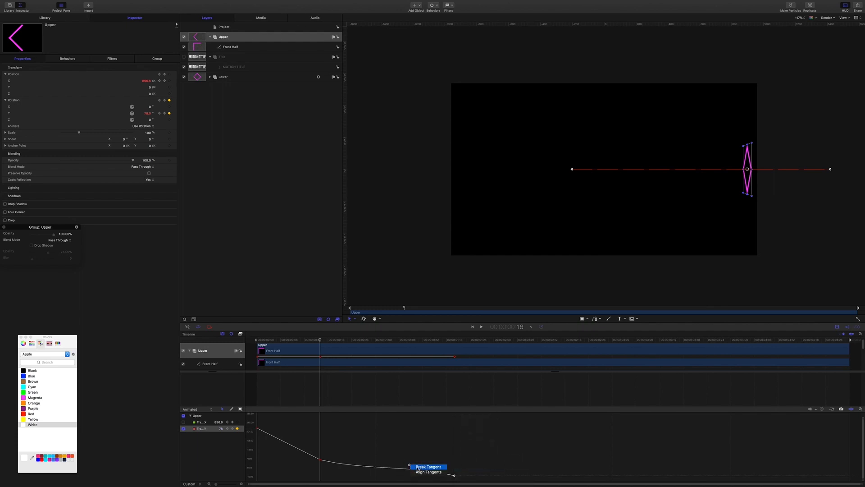
drag(410, 465, 381, 476)
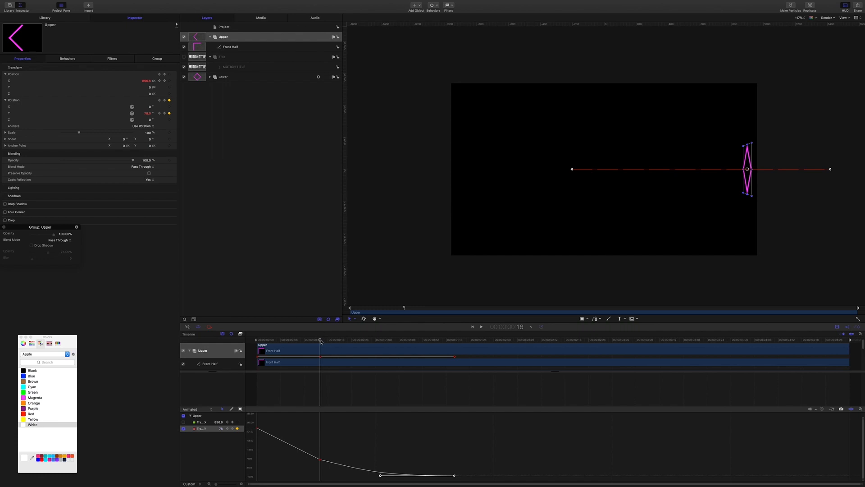
Isolate the Upper group's X position curve by hiding the Y rotation curve, and select both of its keyframes.
click(201, 423)
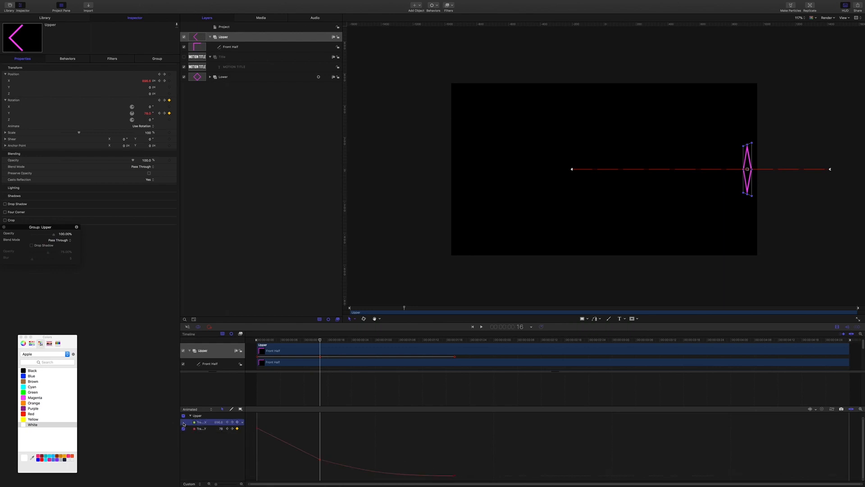
click(183, 422)
click(184, 429)
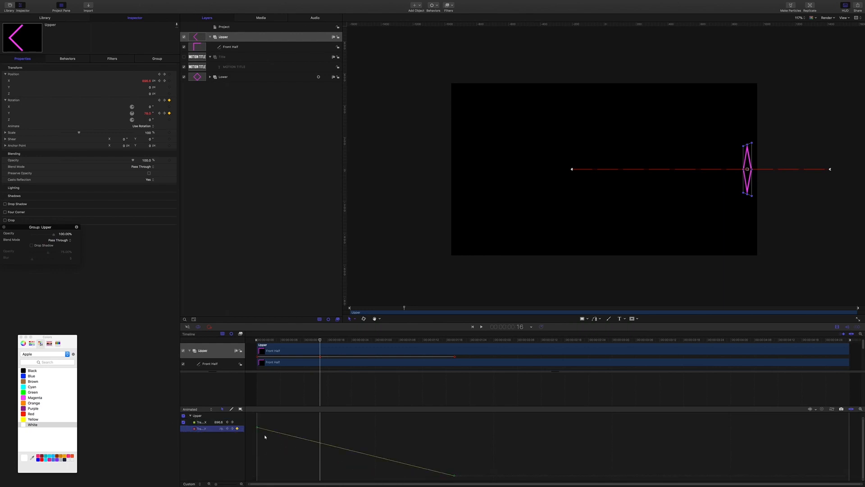
drag(253, 421, 461, 476)
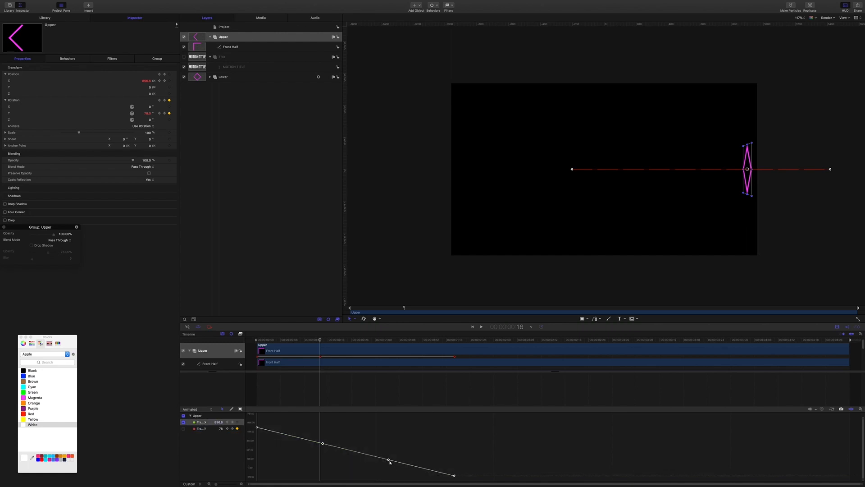
Steepen the first X position keyframe's outgoing Bezier handle and flatten the last keyframe's incoming handle so the motion eases out.
right_click(388, 459)
click(397, 462)
click(323, 443)
drag(336, 434, 304, 458)
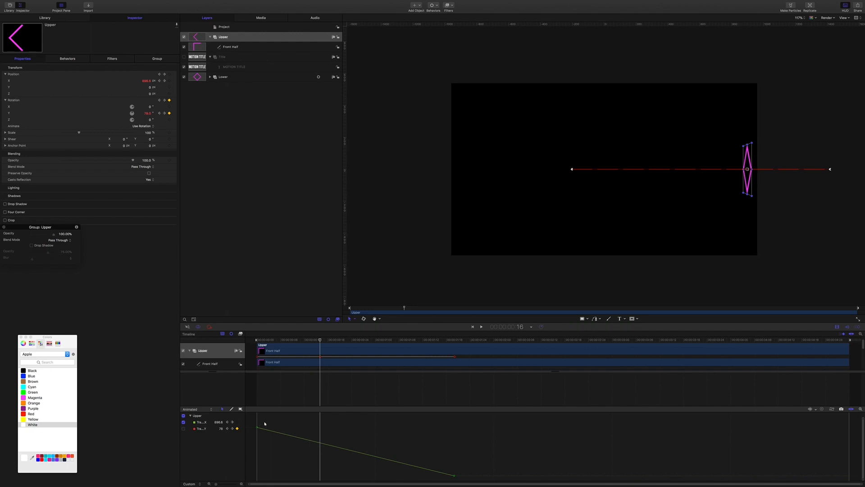
drag(264, 421, 250, 439)
drag(322, 444, 314, 471)
click(454, 474)
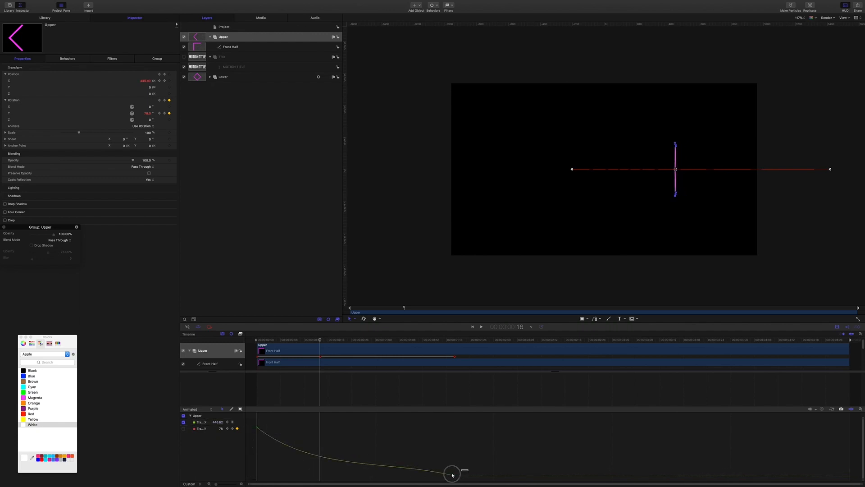
drag(388, 460, 372, 473)
Play the animation from the first frame to check the diamond's position easing, and return the playhead to the start.
drag(319, 340, 255, 338)
click(261, 223)
key(space)
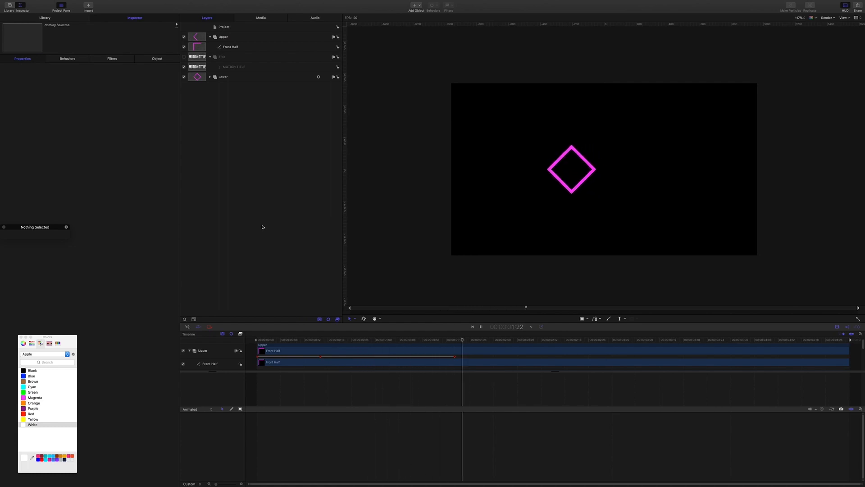
key(space)
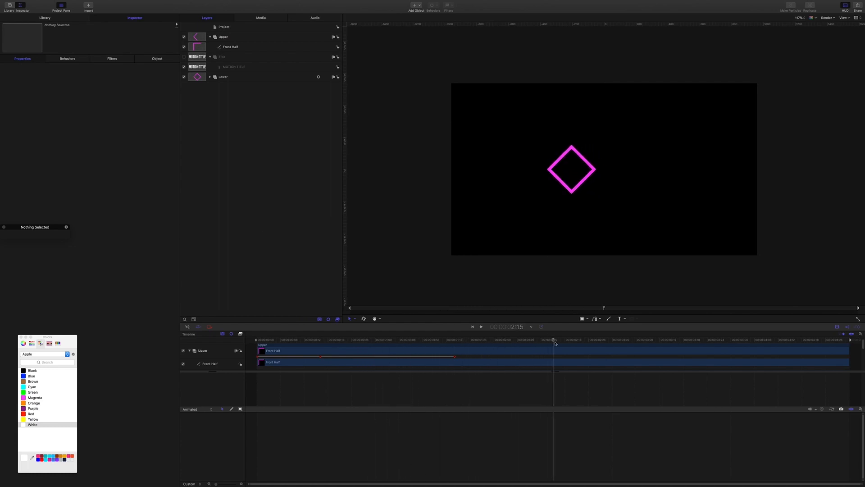
drag(555, 344, 248, 334)
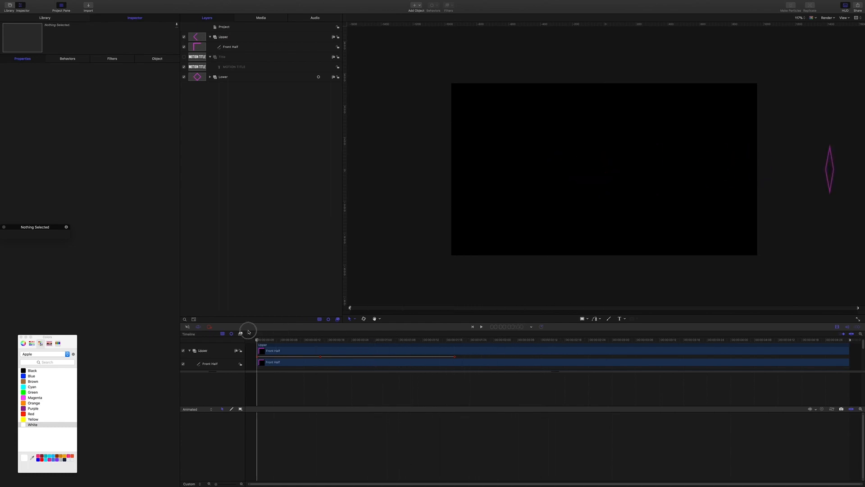
Show only the Upper group's X position curve and shorten the first keyframe's outgoing Bezier handle.
click(225, 37)
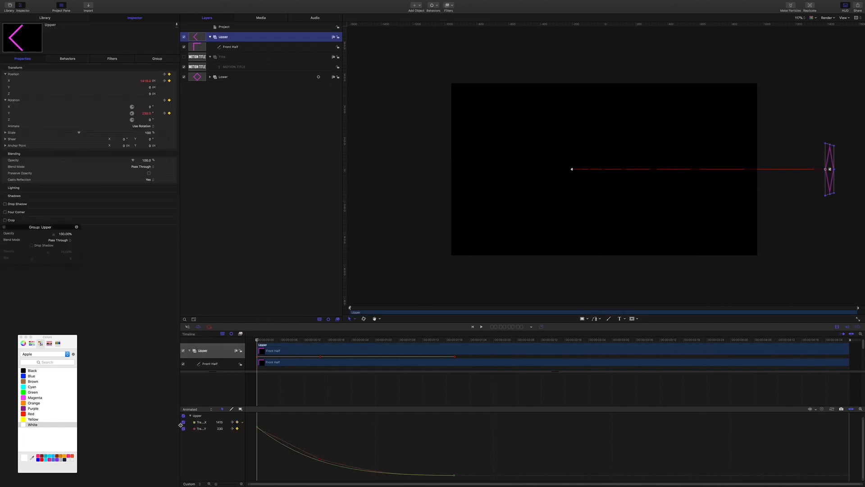
click(183, 429)
drag(265, 423, 246, 439)
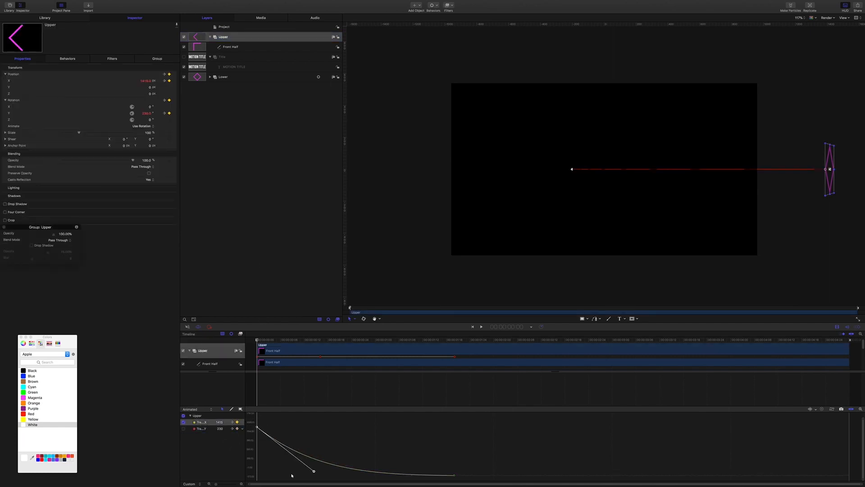
drag(314, 471, 296, 473)
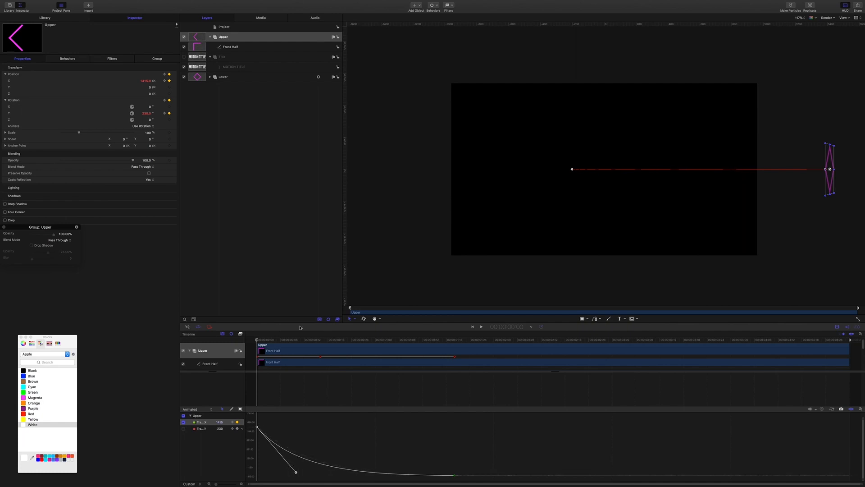
Deselect everything and play the animation to check the adjusted fly-in of the diamond.
click(293, 259)
key(space)
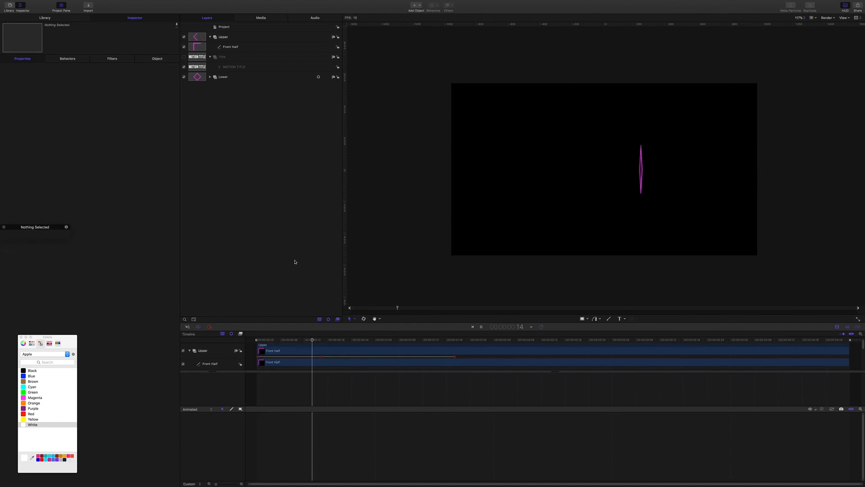
key(space)
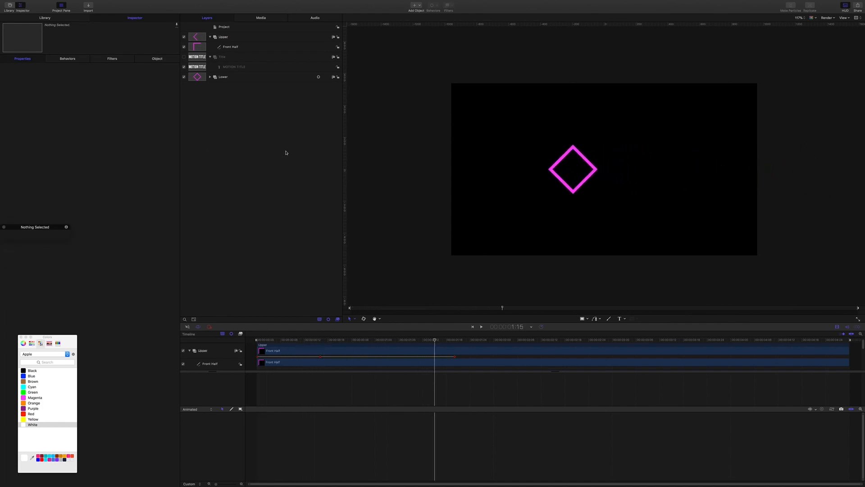
Fit the canvas to the window, make the Title group visible, and play the animation from the start with the text.
key(shift+z)
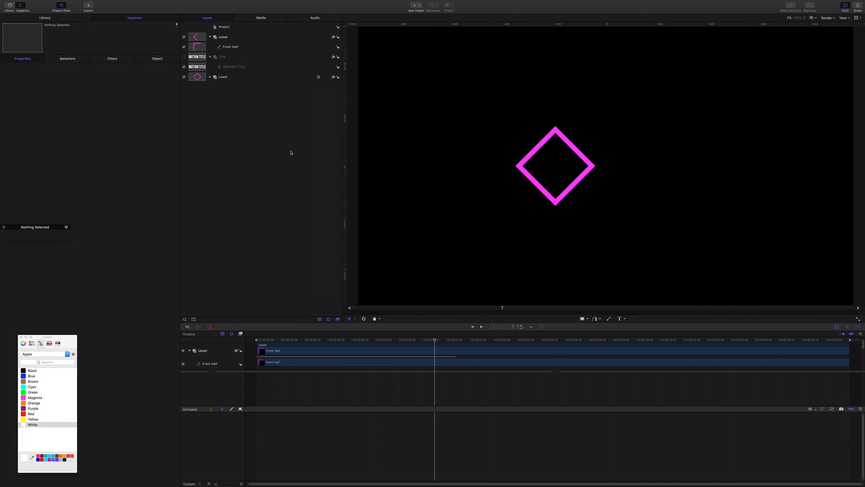
click(184, 57)
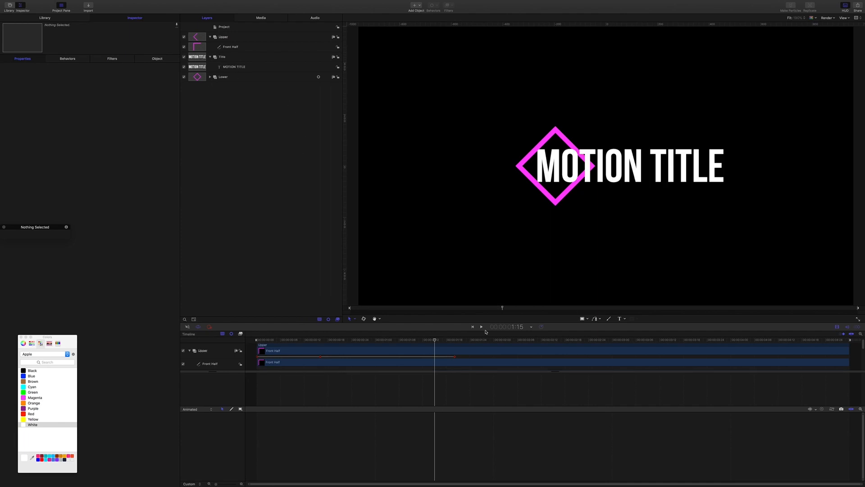
drag(435, 339, 267, 321)
key(space)
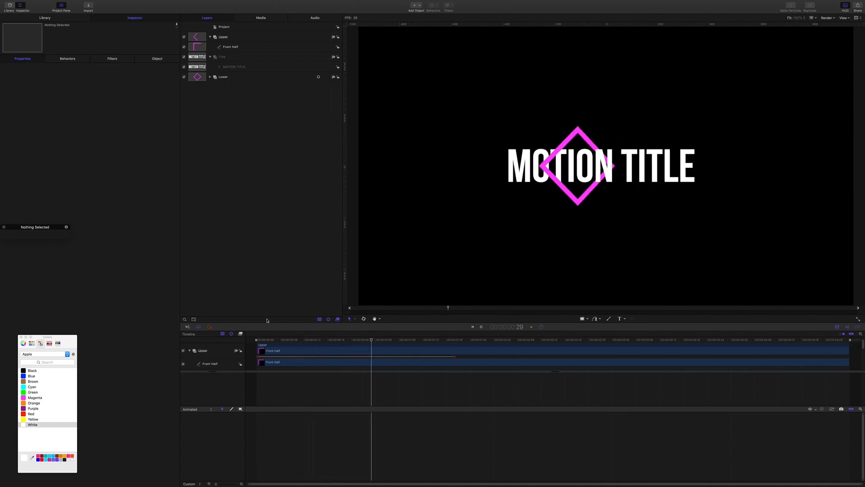
key(space)
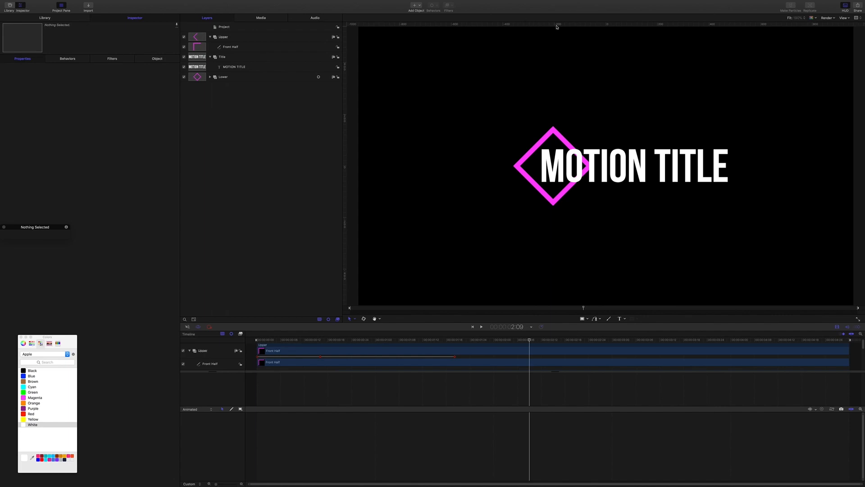
Add two horizontal guides from the ruler, one at the diamond's inner upper corner and one at its inner lower corner.
click(110, 3)
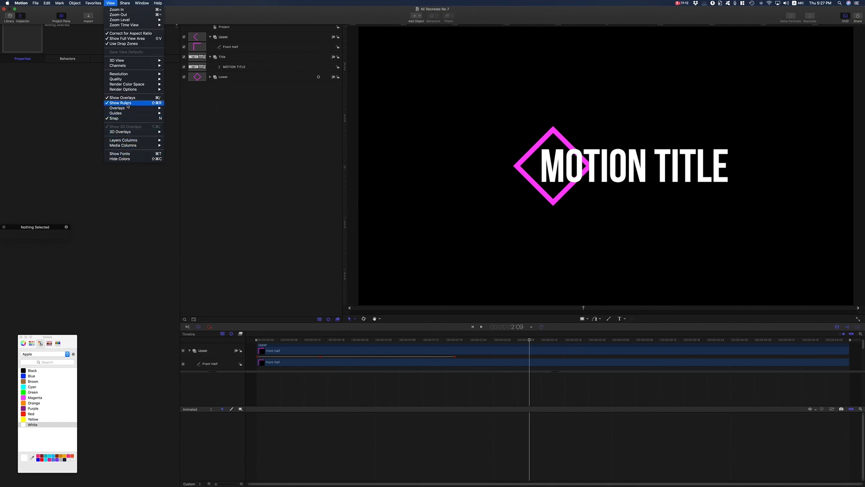
mouse_move(142, 115)
click(486, 10)
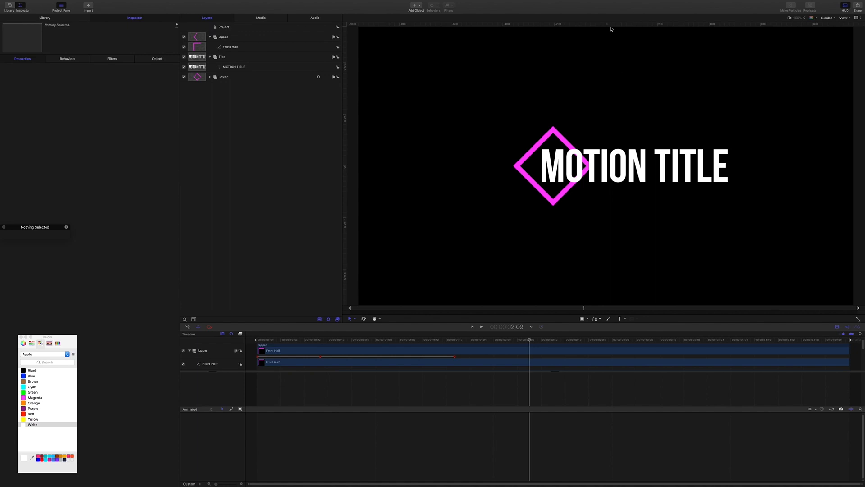
drag(592, 26, 594, 133)
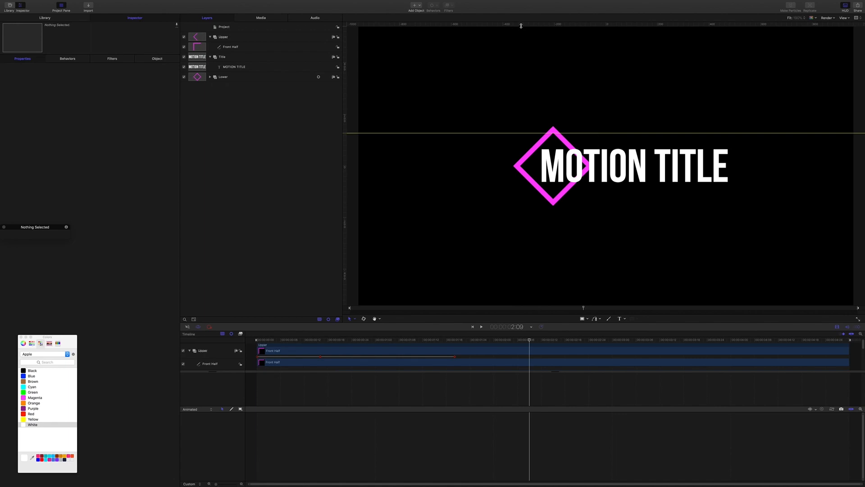
drag(521, 27, 544, 199)
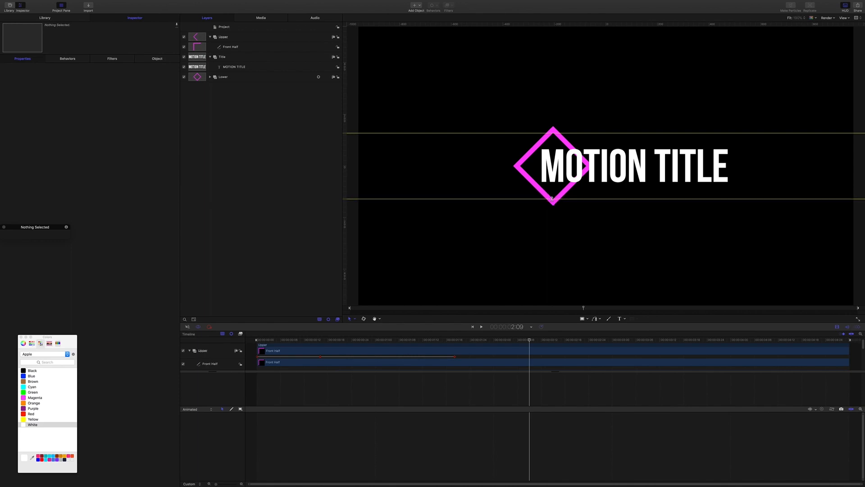
drag(652, 242, 643, 243)
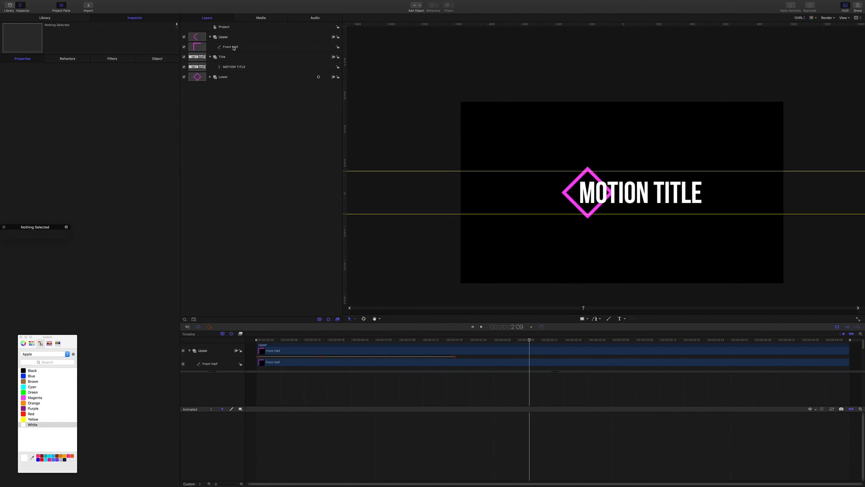
In the Title group, draw a closed Bezier shape between the guides, notched along the diamond's left corner and extending past the frame's left edge.
click(224, 58)
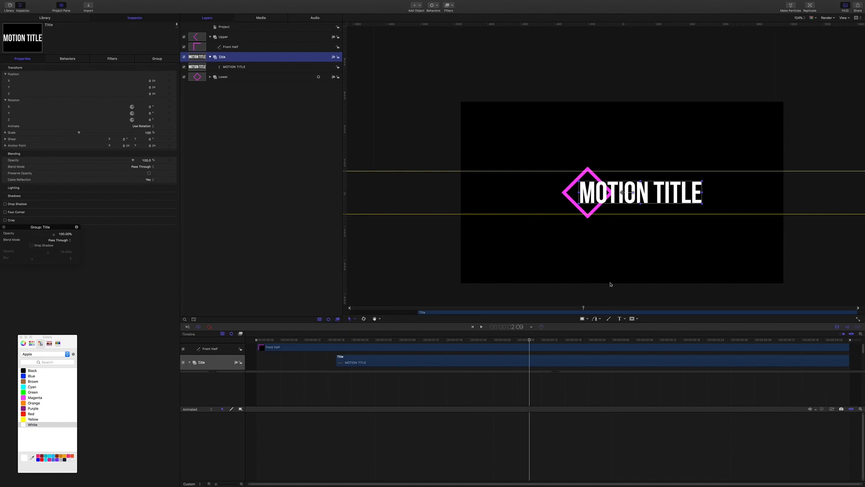
click(595, 320)
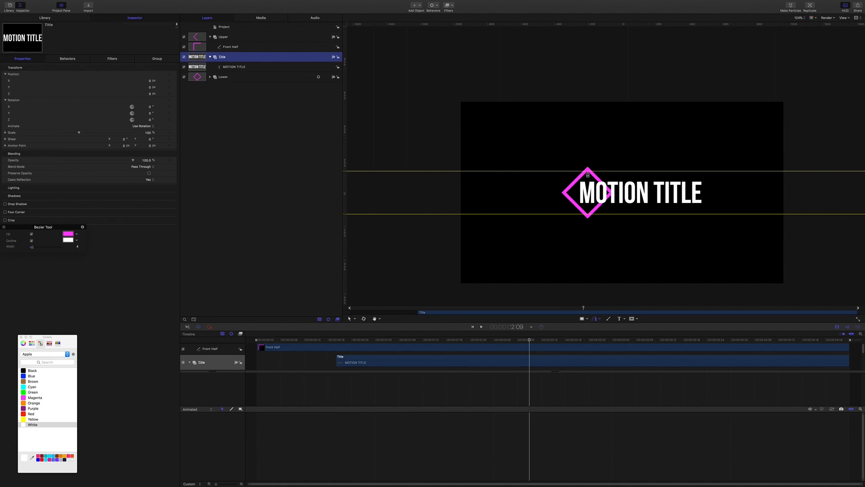
click(588, 171)
click(566, 195)
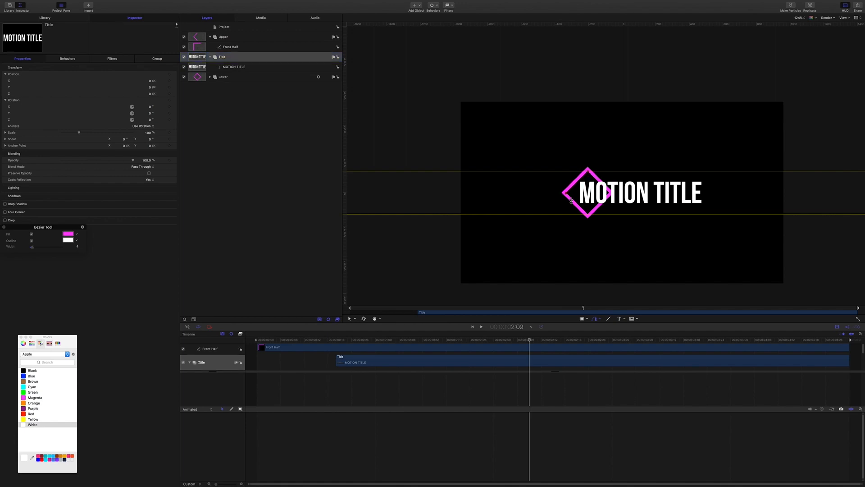
click(588, 217)
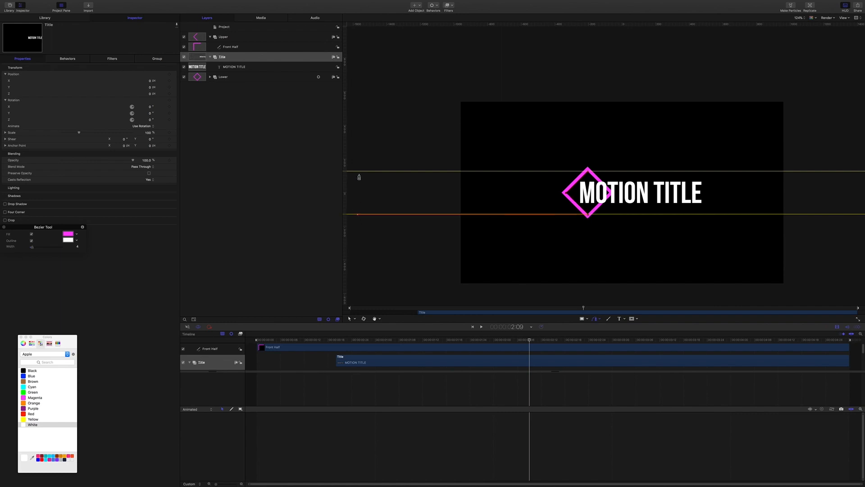
click(587, 172)
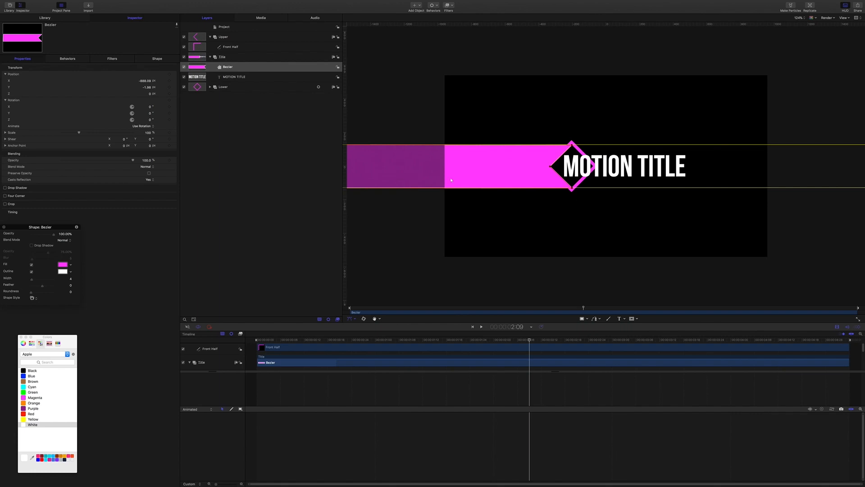
Apply an Align To behavior to the Bezier shape with the Upper group as its object, aligning the shape's Right to the group's Center.
click(515, 328)
click(434, 6)
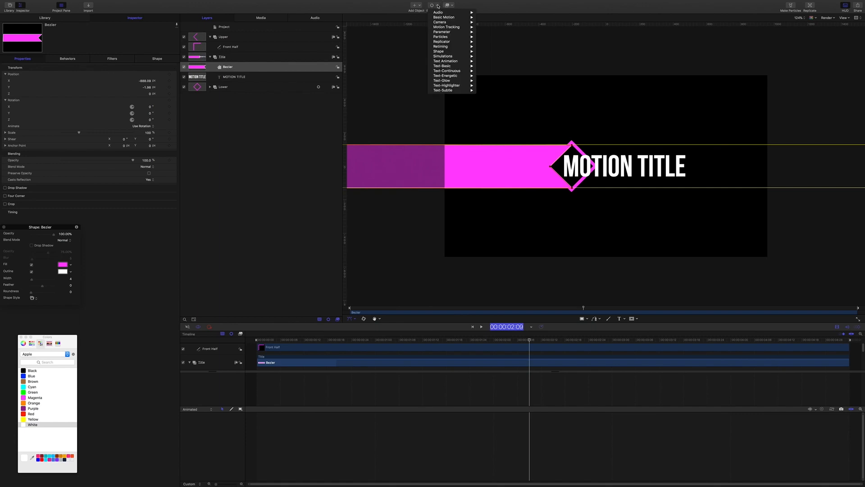
mouse_move(440, 17)
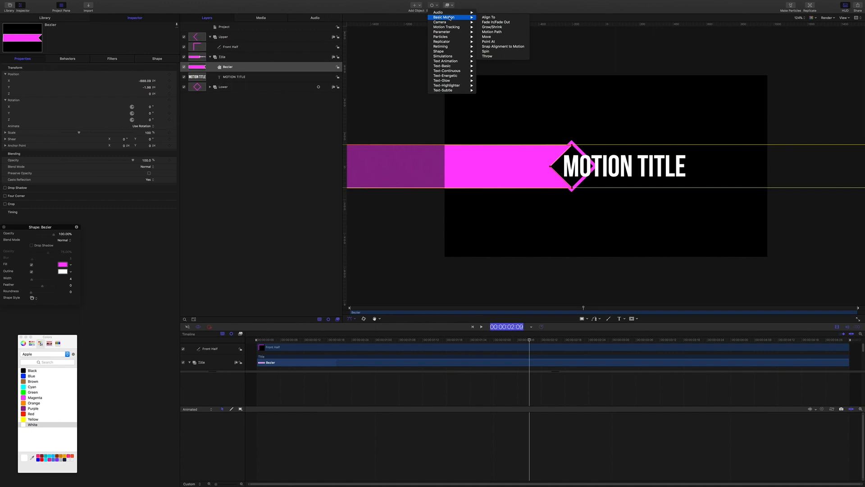
click(496, 18)
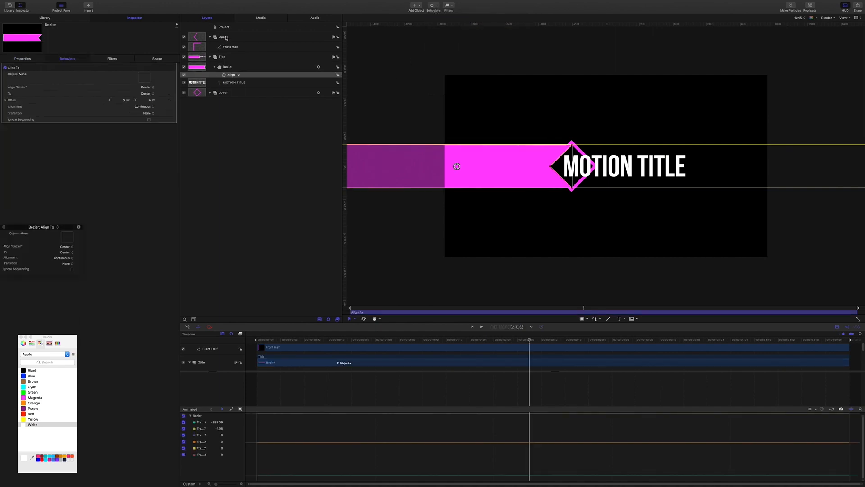
drag(226, 38, 144, 81)
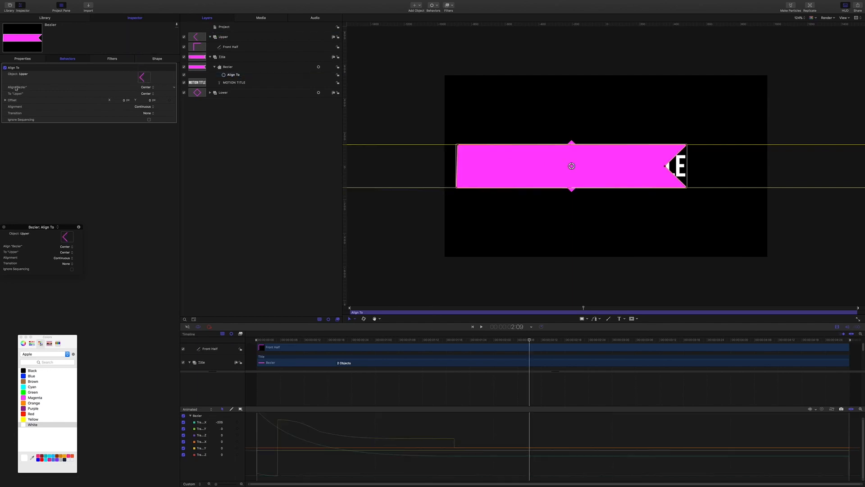
click(153, 89)
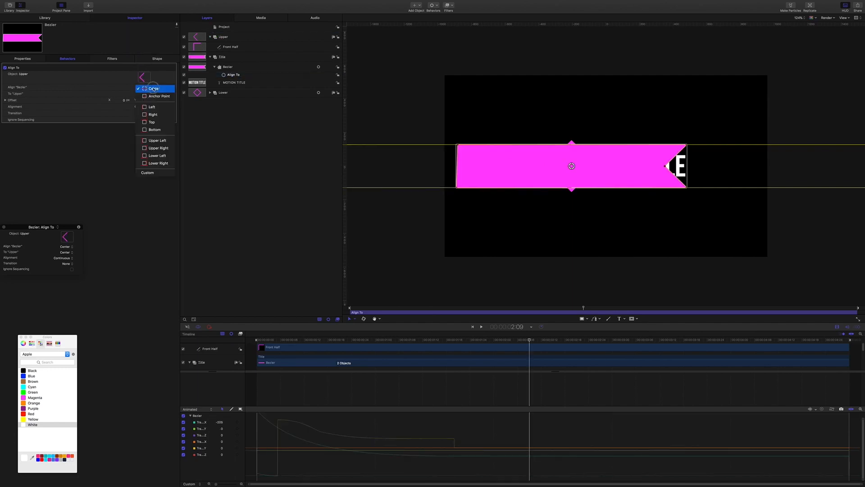
click(150, 116)
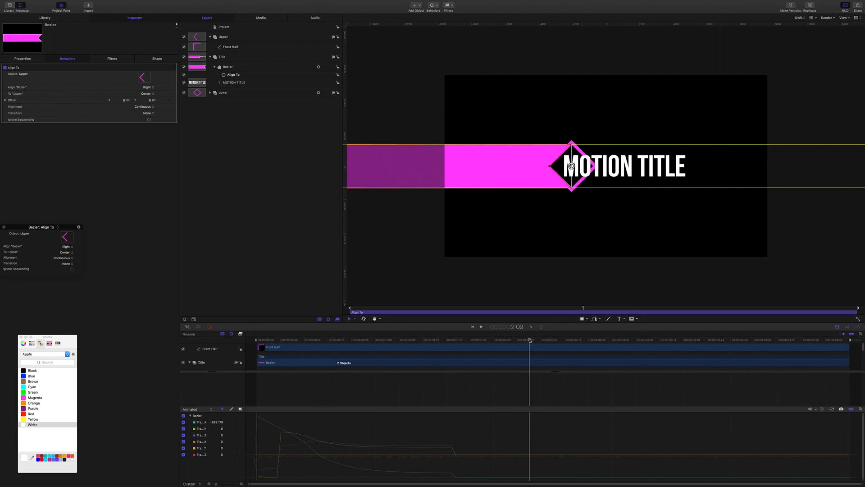
Trim the start of the Bezier shape's Align To behavior to frame 20 and check the frames around that cut.
drag(531, 340, 398, 328)
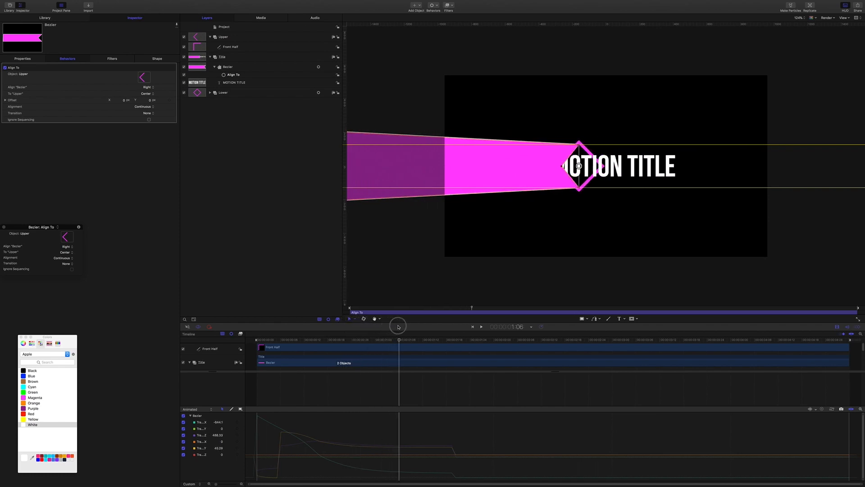
click(520, 327)
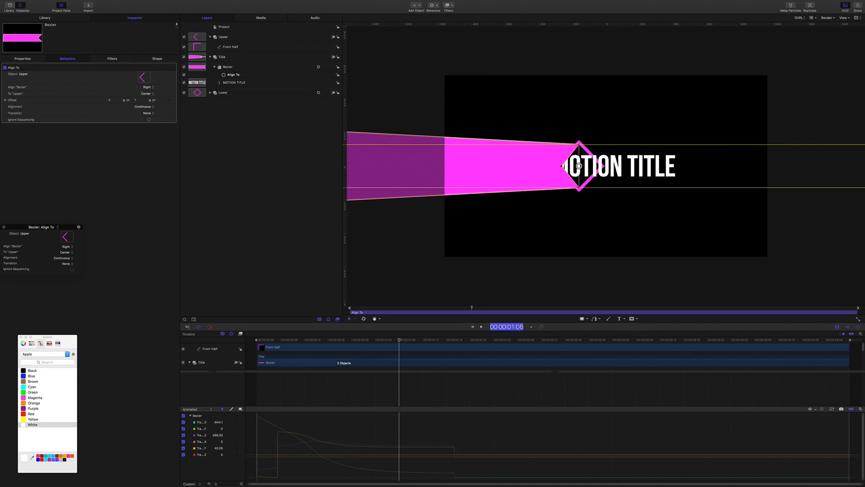
text(20)
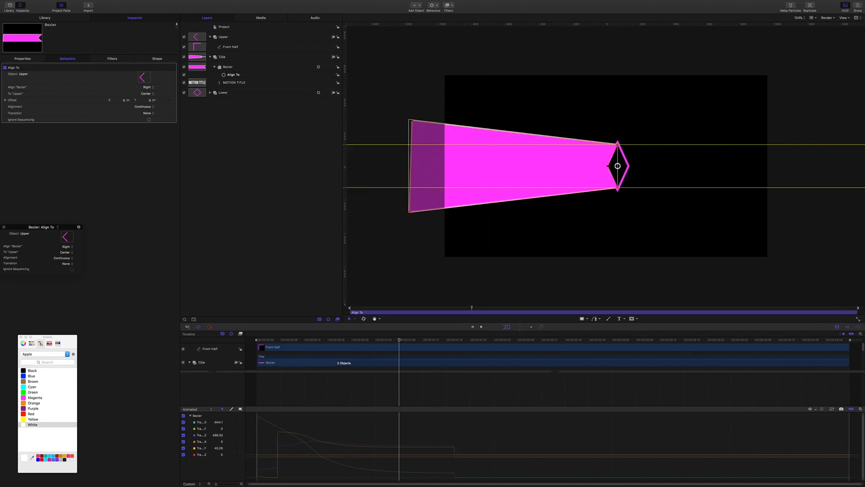
key(Return)
click(232, 76)
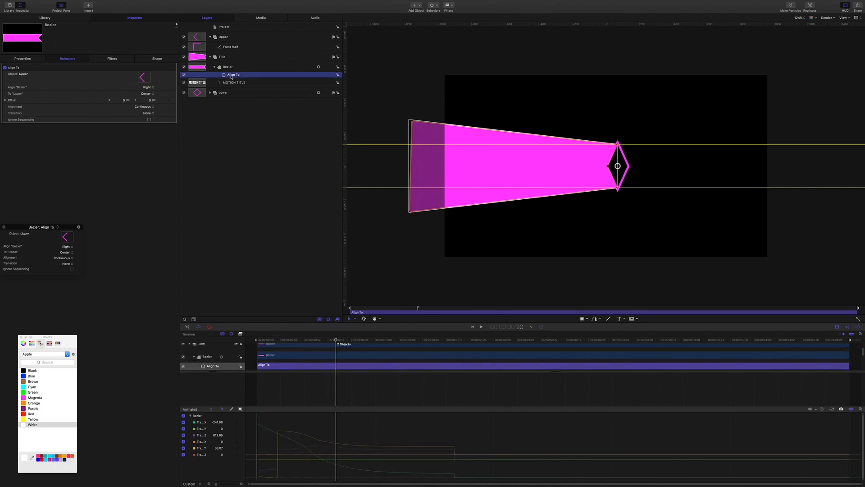
key(i)
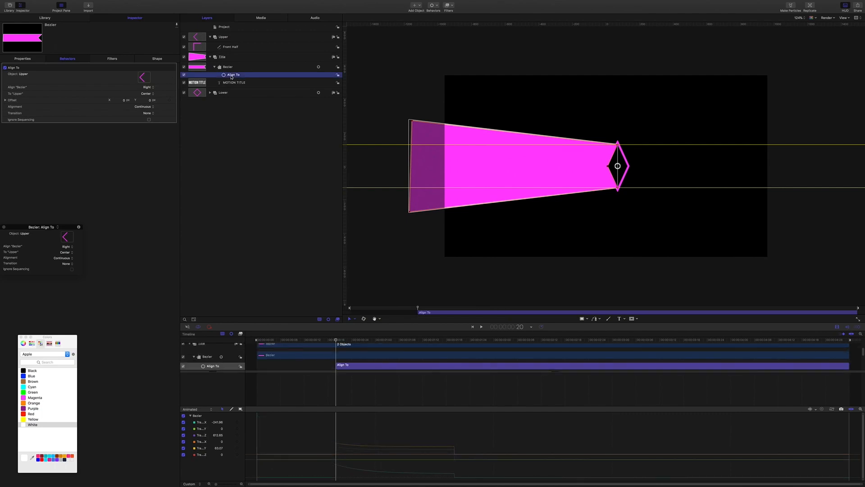
click(331, 341)
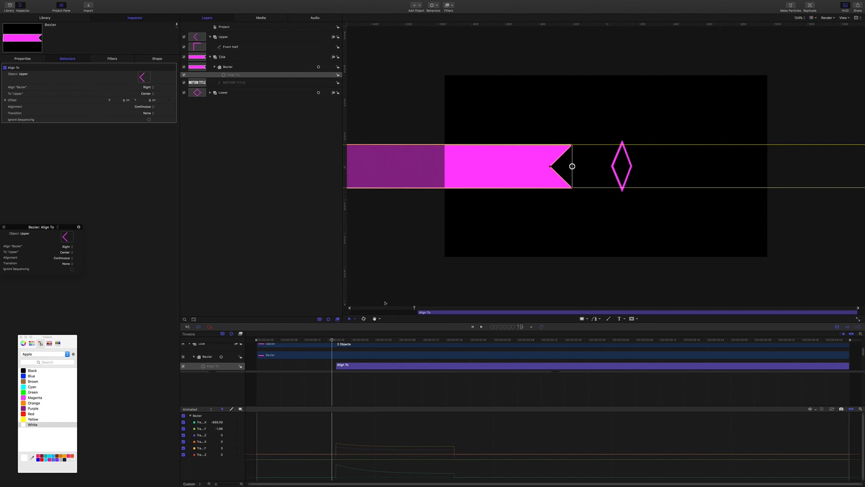
click(336, 340)
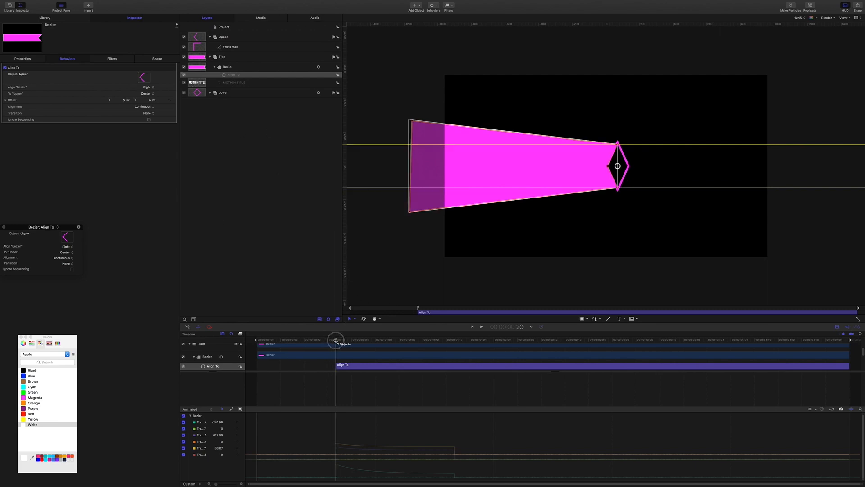
At frame 23, add an image mask to the MOTION TITLE text with the Bezier shape as source and Subtract as blend mode.
drag(336, 340, 348, 340)
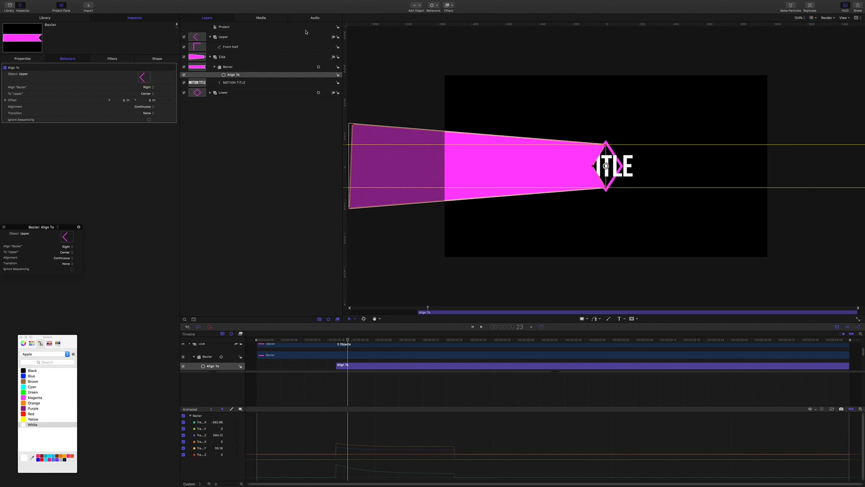
click(240, 82)
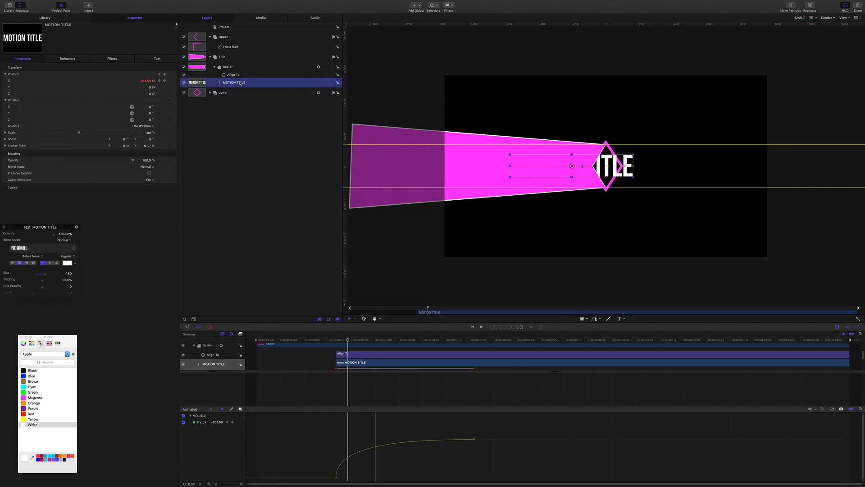
right_click(240, 82)
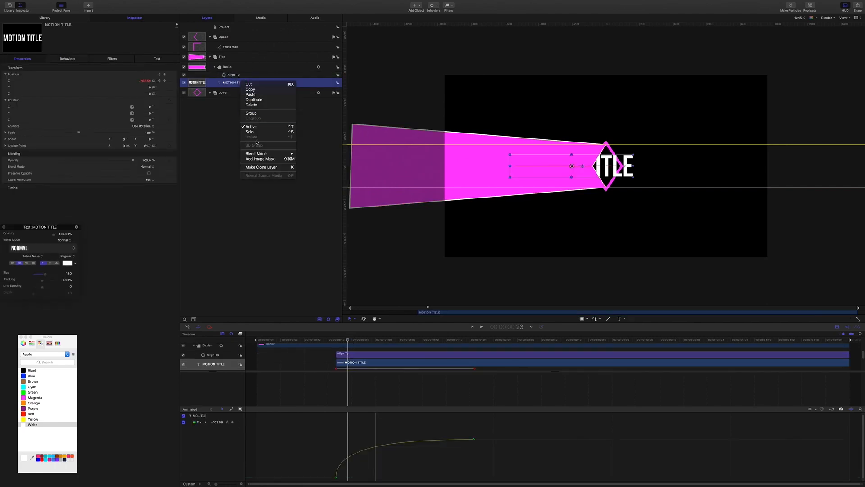
click(260, 159)
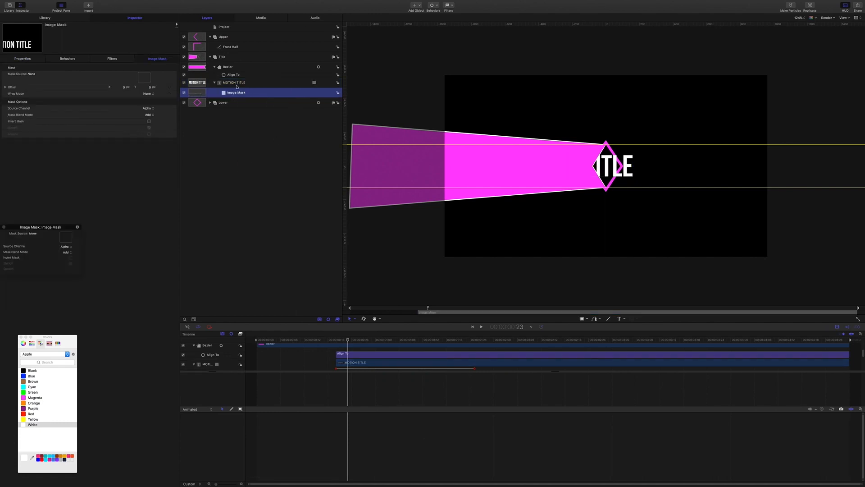
drag(228, 71, 144, 78)
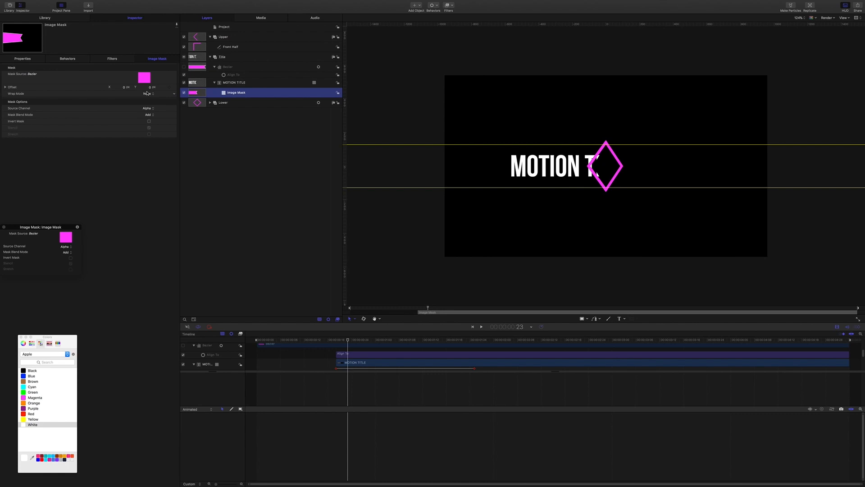
click(153, 115)
click(155, 120)
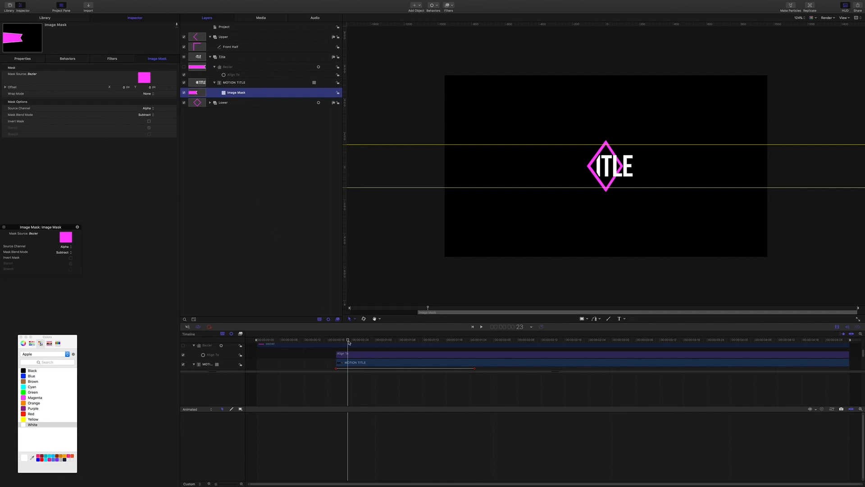
At 1:11, set the Align To behavior's X offset to about -29 px so the mask edge meets the diamond's left corner.
drag(348, 342, 419, 348)
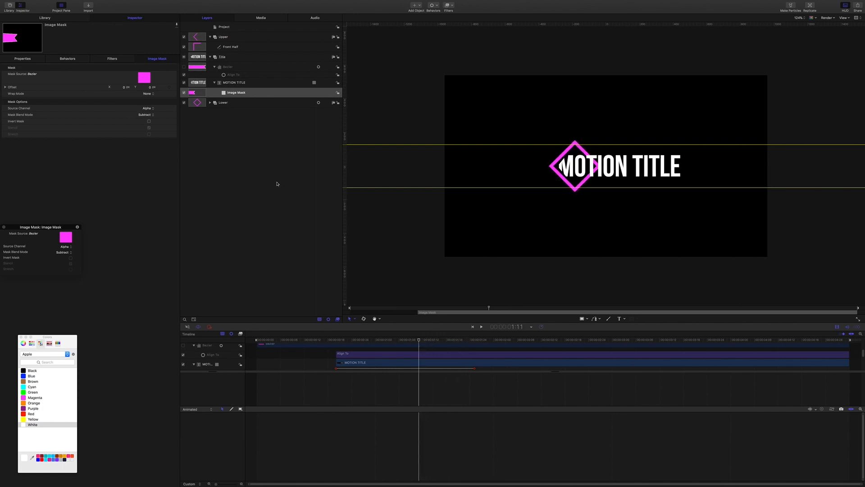
click(239, 75)
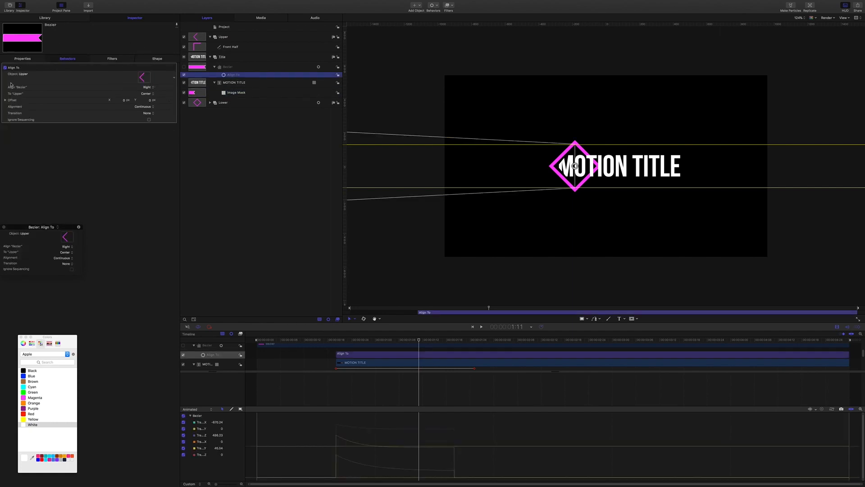
click(6, 100)
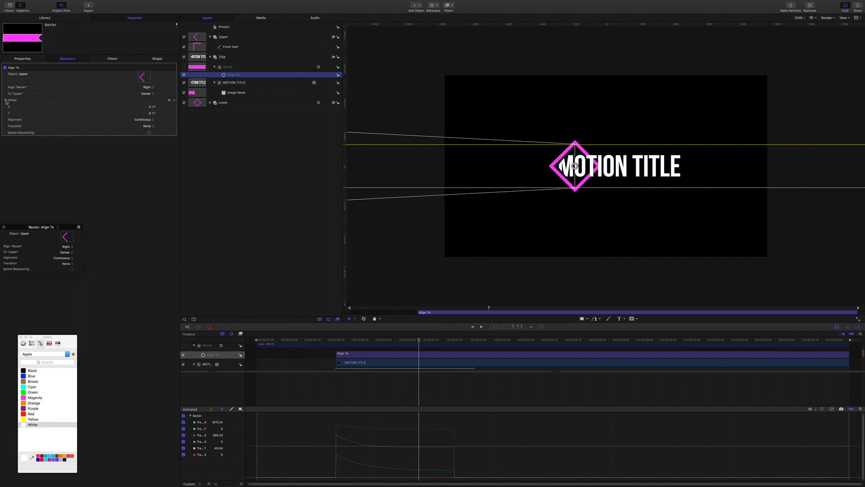
click(150, 108)
drag(150, 109, 136, 108)
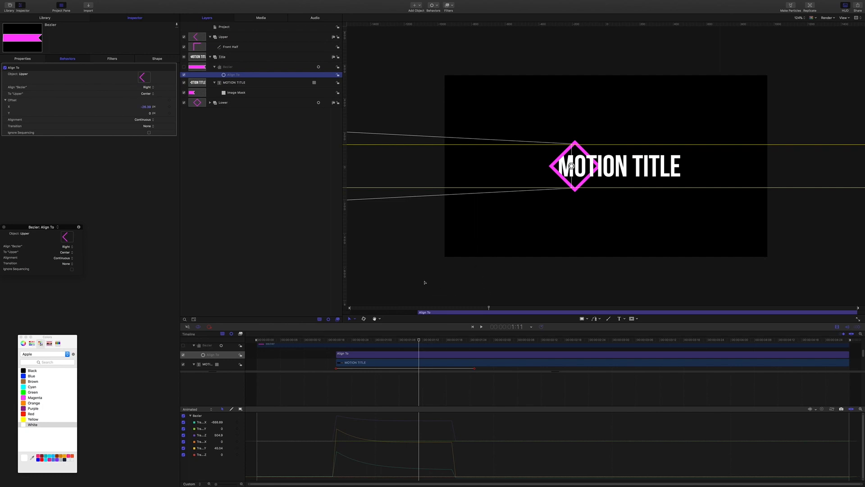
Deselect everything, hide the guides, fit the canvas to the window and play the masked title animation from the start.
click(411, 264)
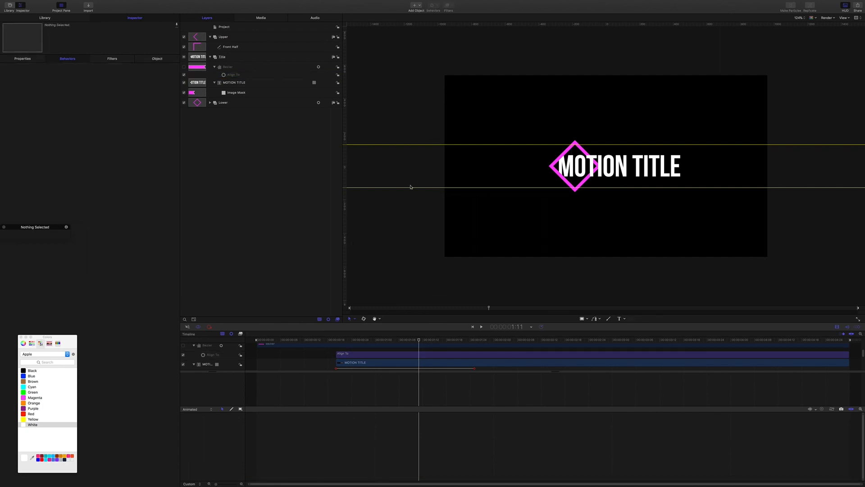
key(super+semicolon)
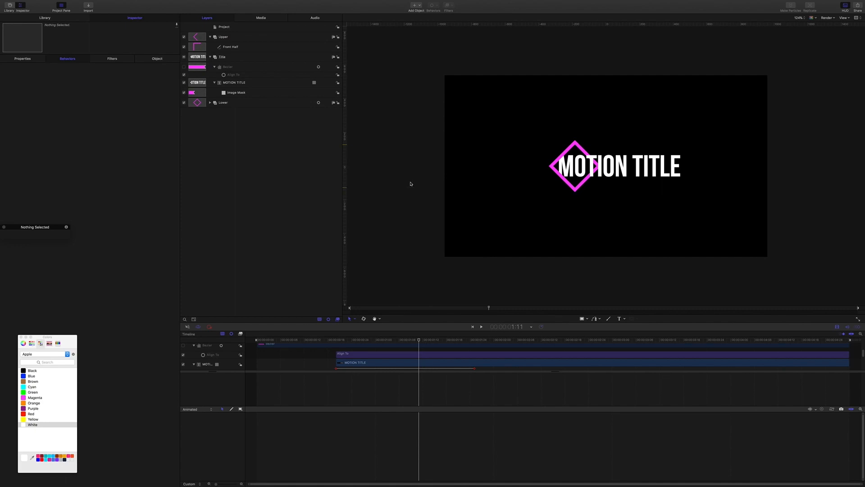
key(shift+z)
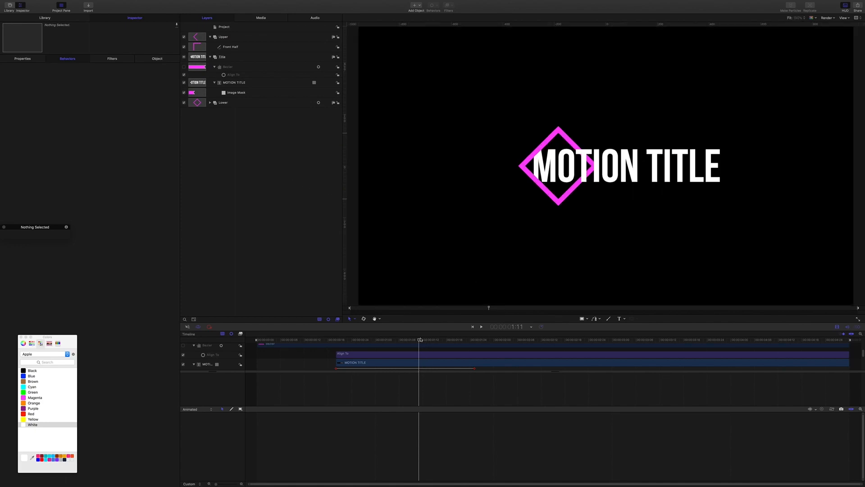
key(Home)
key(space)
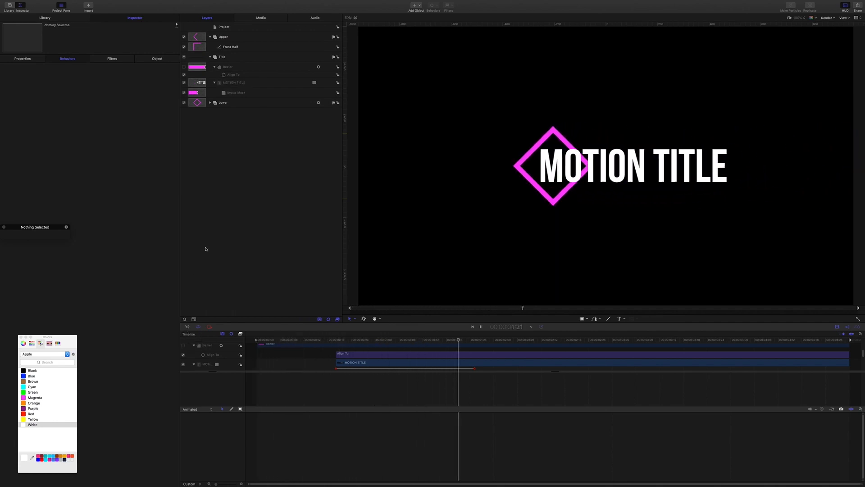
key(space)
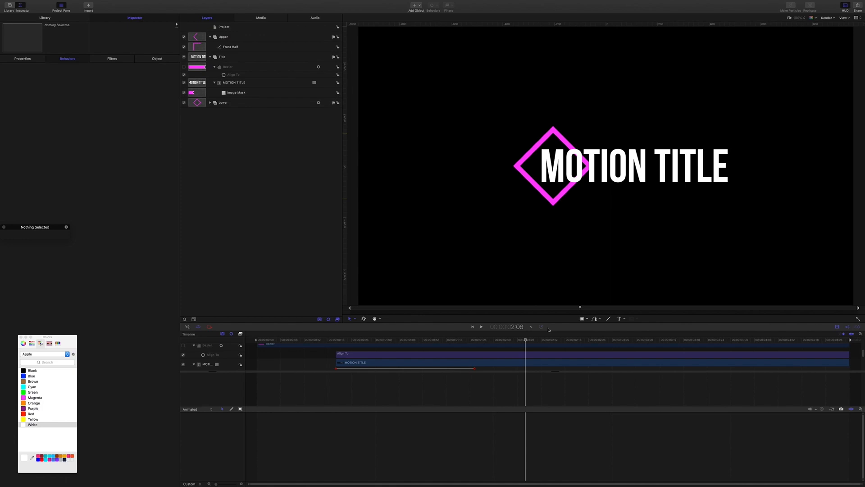
Add a Position X keyframe to the Upper group at 3:20 to hold the diamond in place.
click(517, 330)
text(3.20)
key(Return)
click(197, 36)
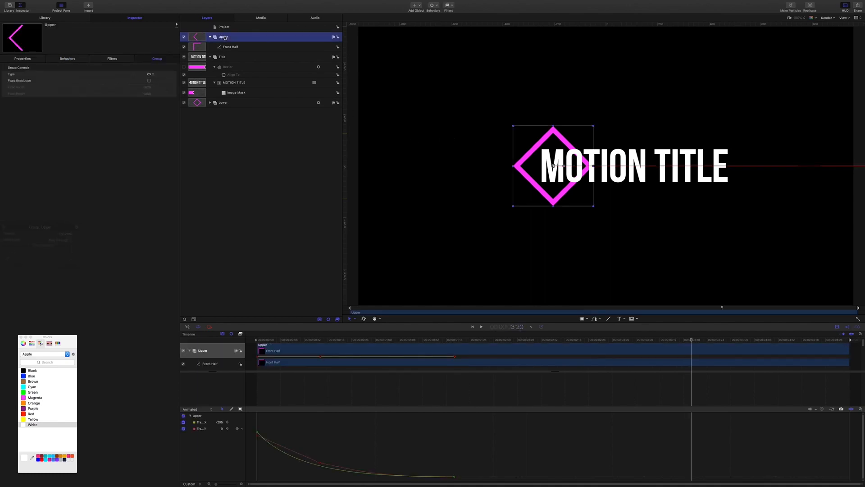
click(18, 61)
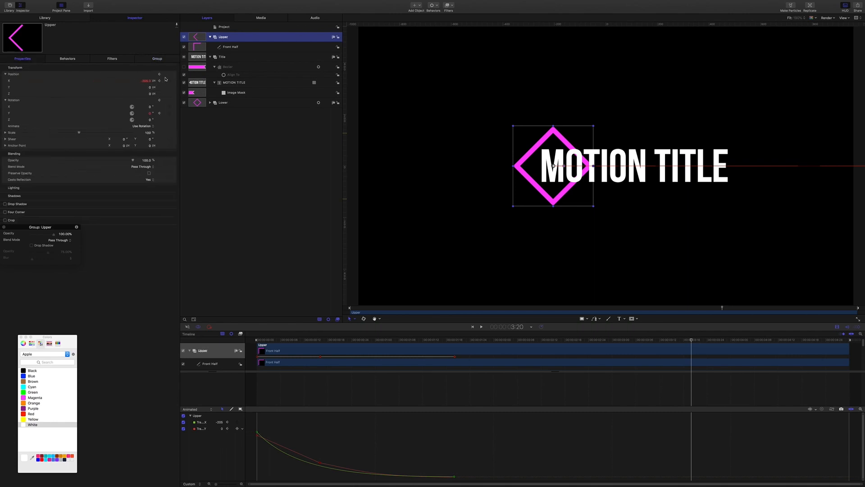
click(170, 82)
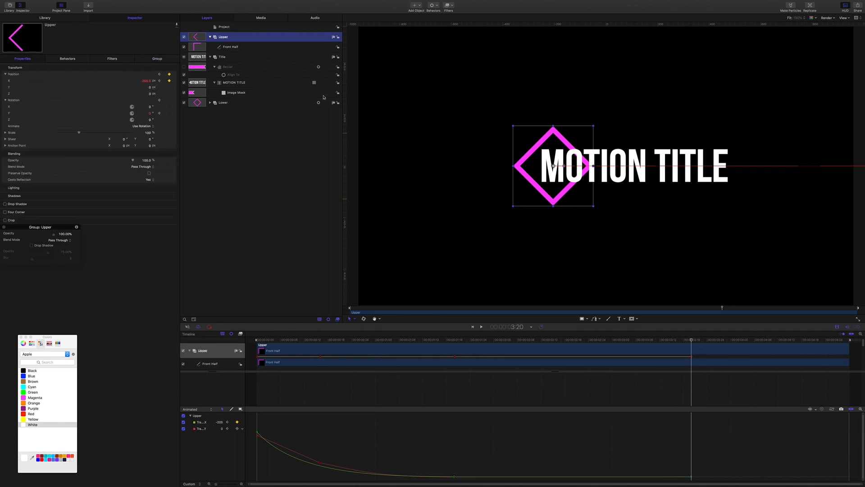
At 4:20, set the Upper group's Position X to about 1125 px, moving the diamond past the frame's right edge.
click(512, 328)
text(4)
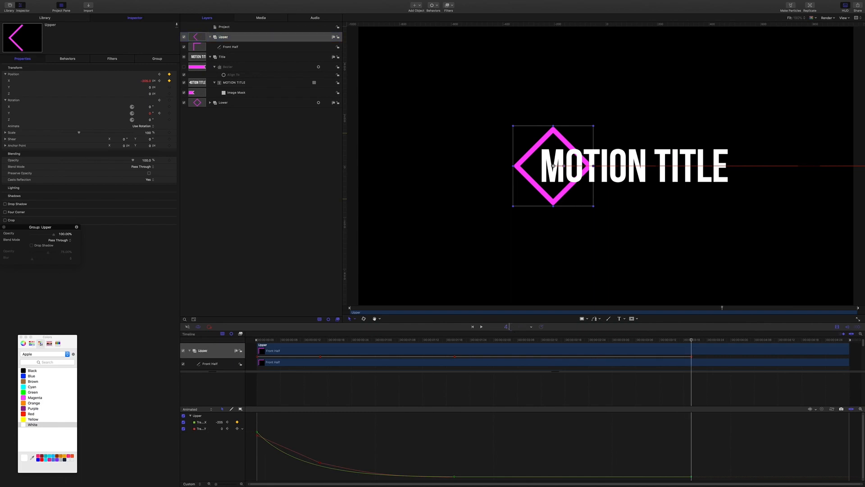
text(:20)
key(Return)
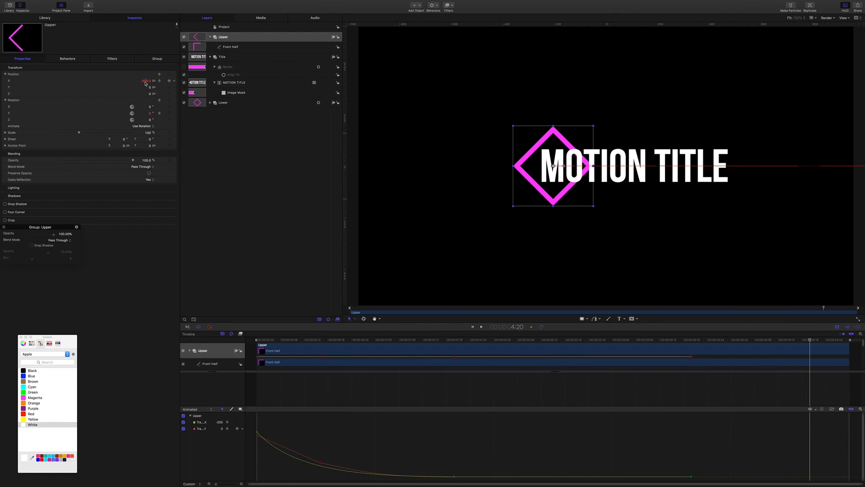
mouse_move(145, 82)
mouse_down()
mouse_move(203, 83)
mouse_move(151, 93)
mouse_up()
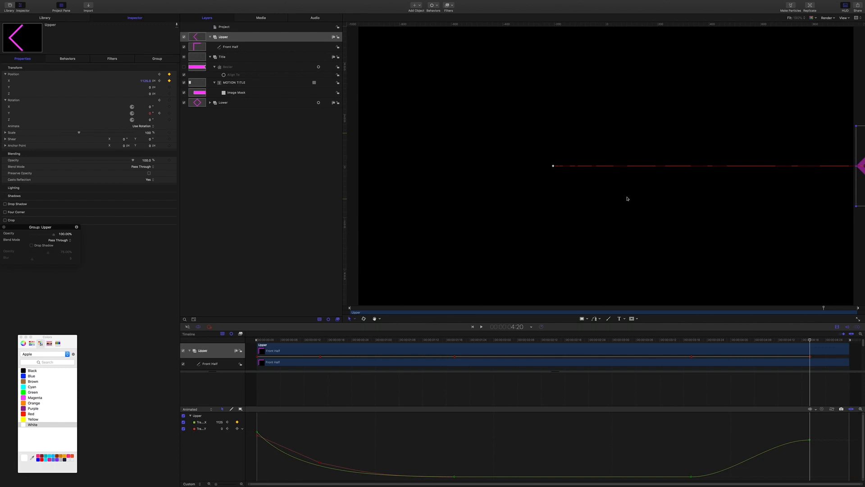
Break the tangent of the Upper group's Position X keyframe at 4:20 and steepen its incoming curve so the exit accelerates.
click(809, 439)
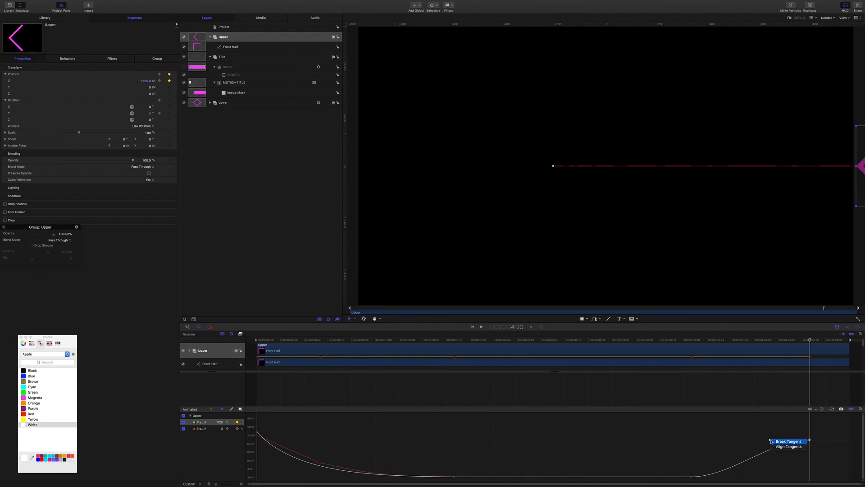
click(770, 440)
drag(770, 440, 810, 472)
Play the diamond's exit animation from 3:13 and scrub back to 4:08 to inspect the text masking.
drag(811, 341, 664, 340)
click(445, 203)
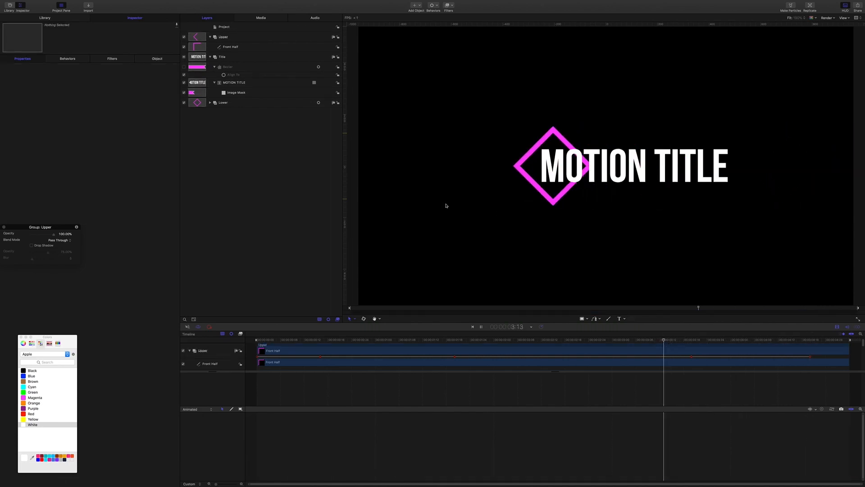
key(space)
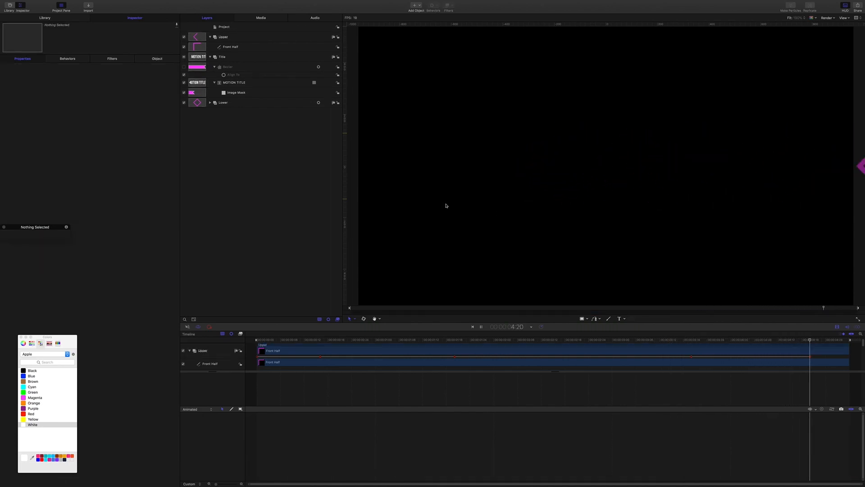
drag(843, 342, 763, 341)
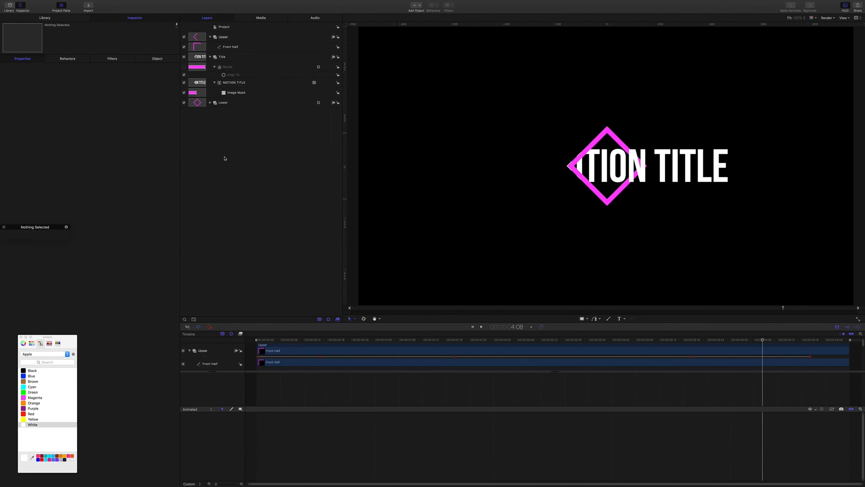
Collapse the Upper and Title groups in the layer list and deselect everything.
click(225, 38)
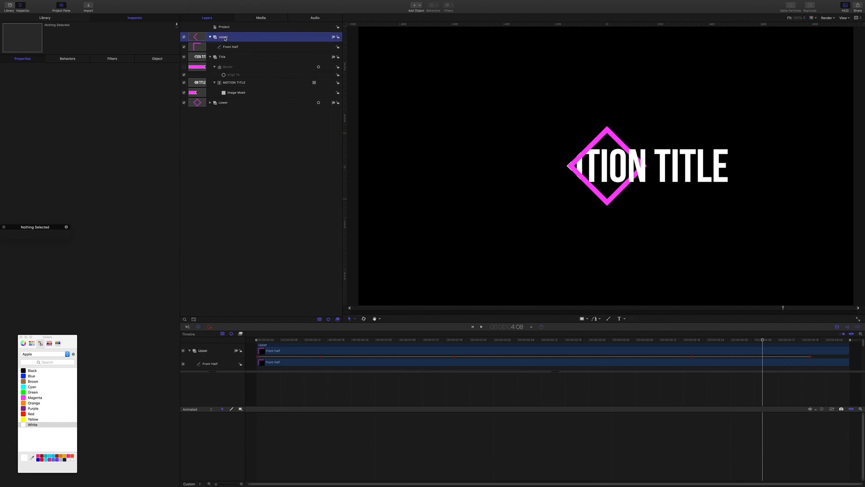
click(210, 57)
click(210, 37)
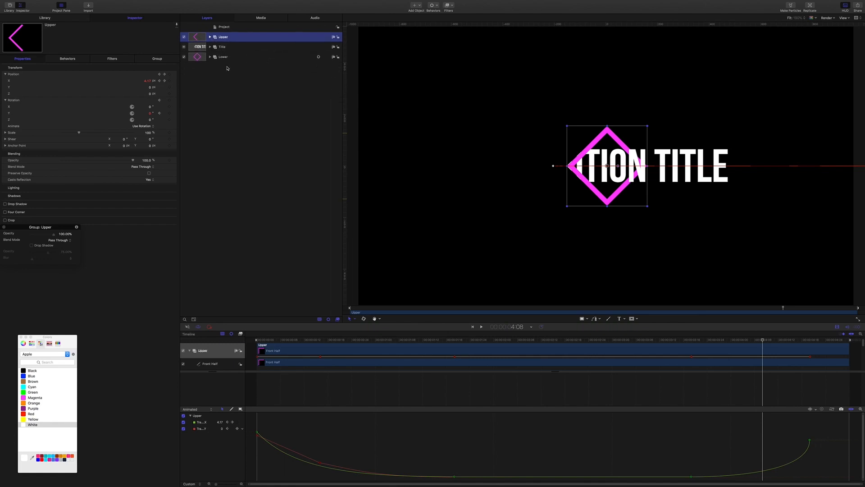
click(218, 76)
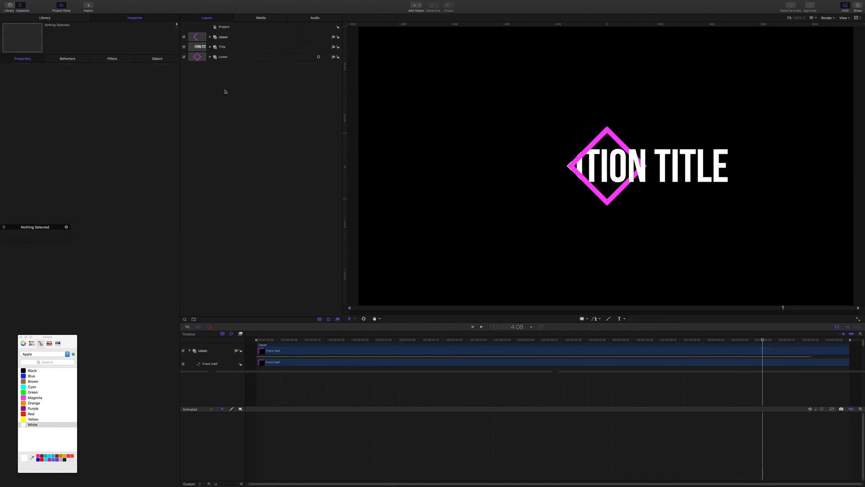
Create a new group above the Upper group and name it GRAPHIC.
key(super+shift+n)
double_click(224, 38)
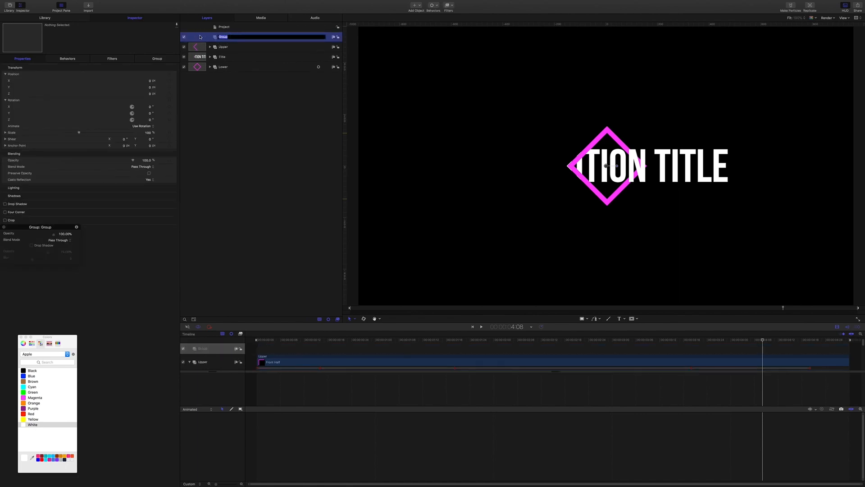
text(GRAPHIC)
key(Return)
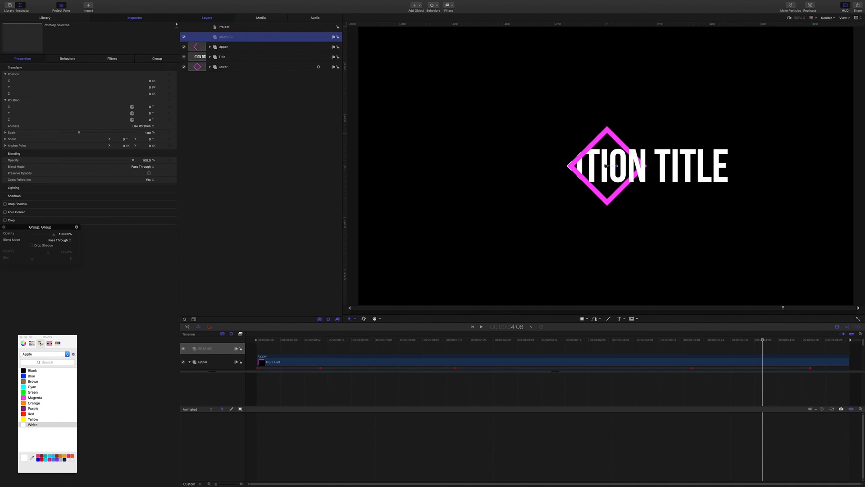
Move the Upper, Title and Lower groups together into the GRAPHIC group.
click(223, 48)
shift+click(223, 67)
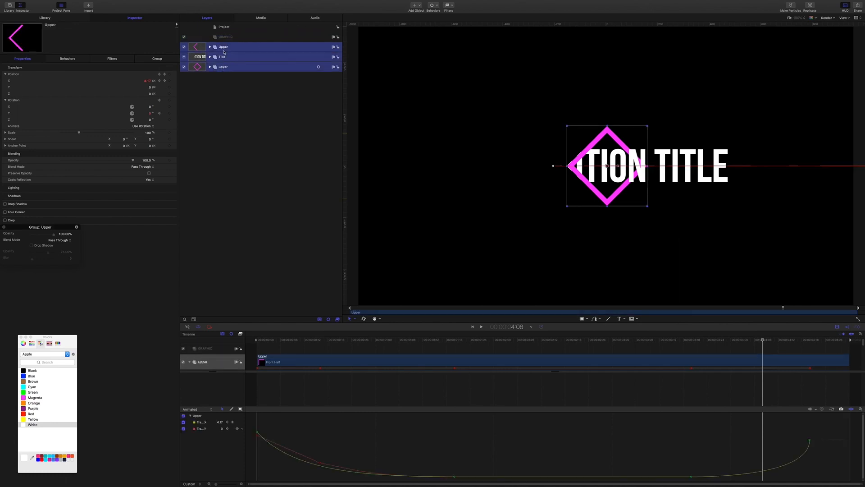
drag(223, 59, 229, 39)
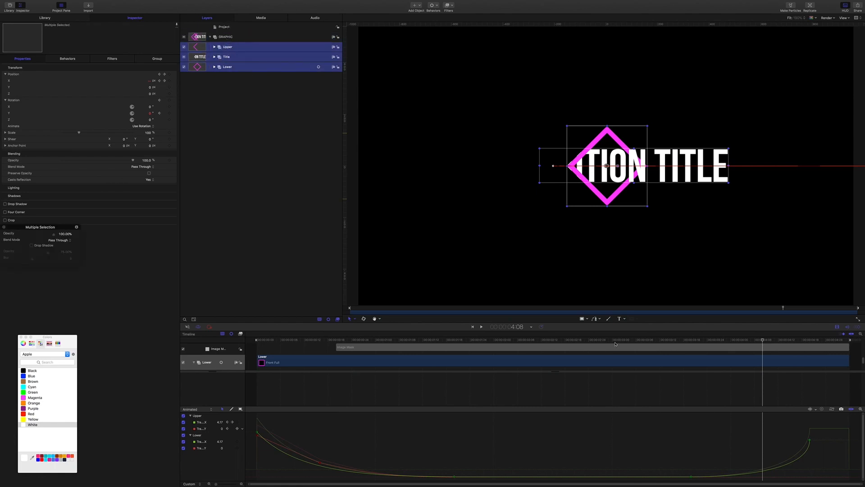
Collapse the GRAPHIC group and add a Scale keyframe to it at 2:00.
click(521, 327)
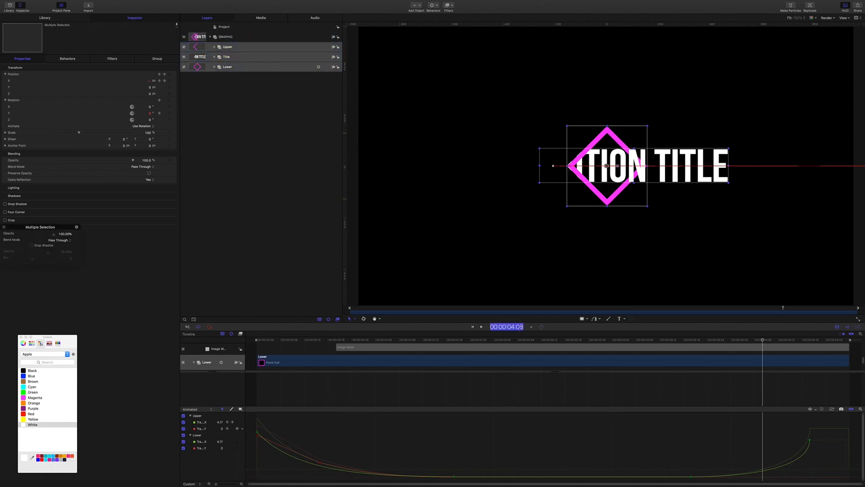
text(2)
key(Return)
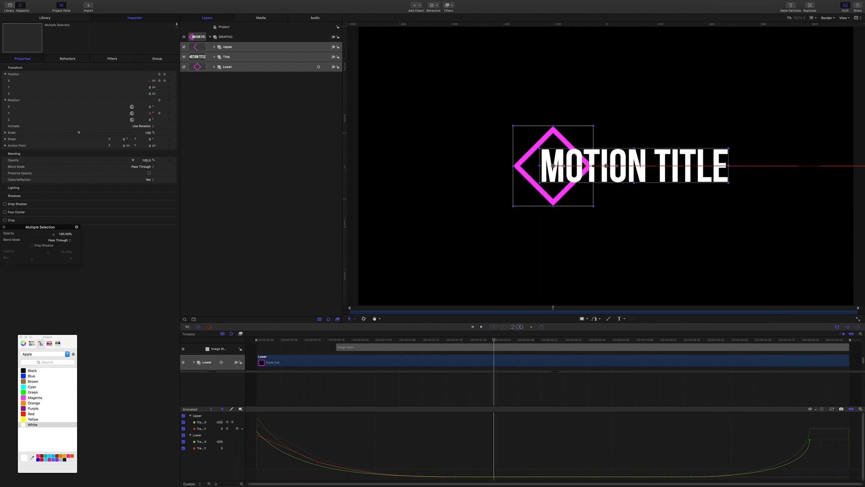
click(244, 114)
click(225, 37)
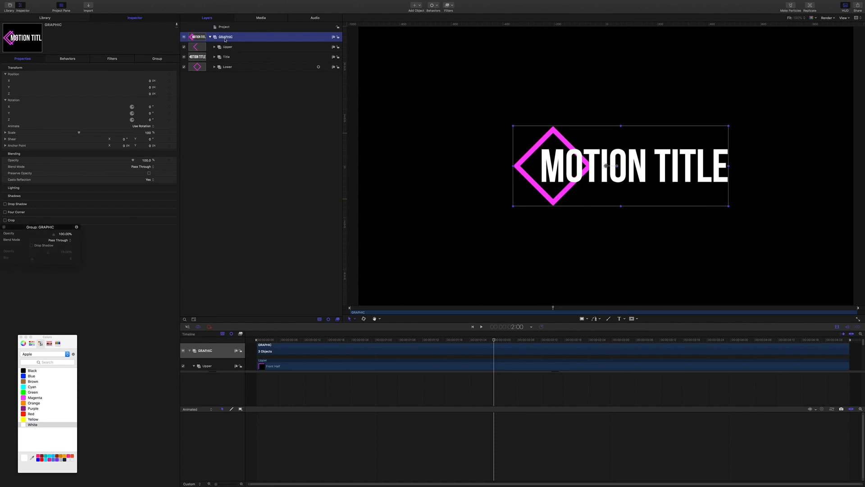
click(210, 37)
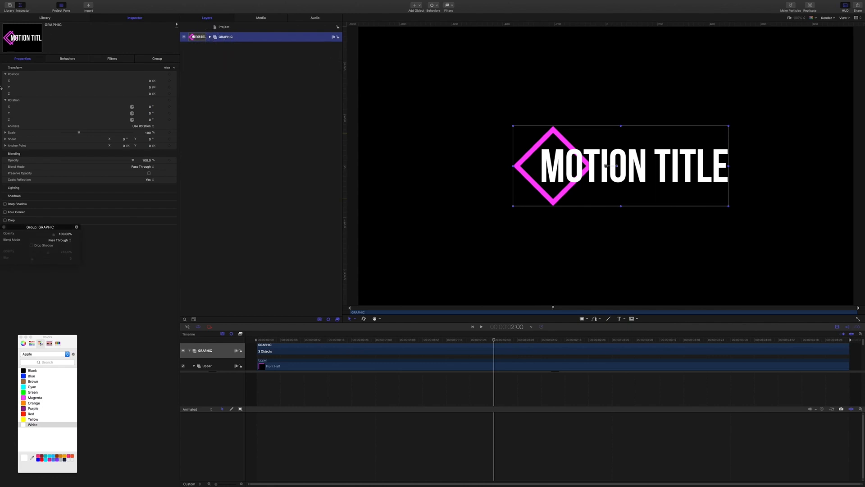
click(170, 133)
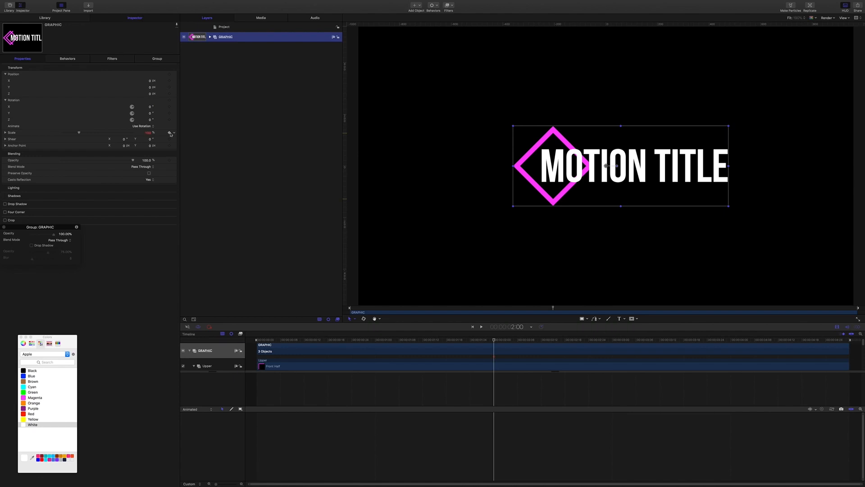
At 3:20, set the GRAPHIC group's Scale to 105%.
click(519, 326)
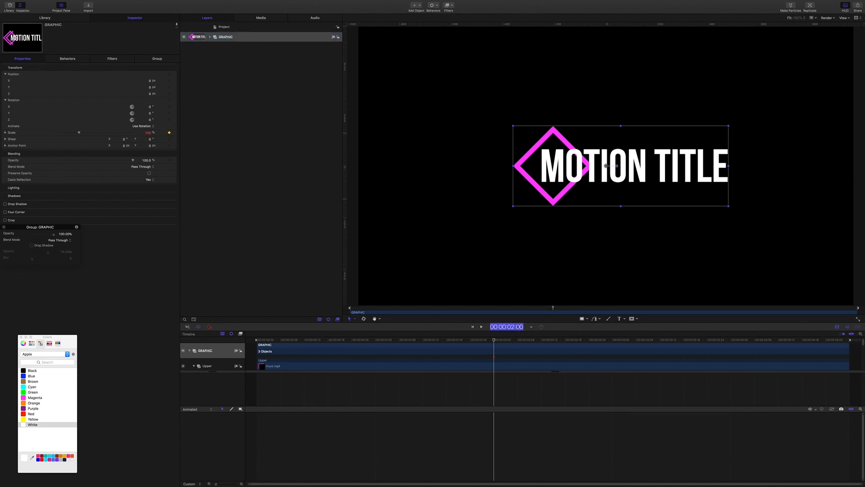
text(3:)
key(Return)
click(148, 132)
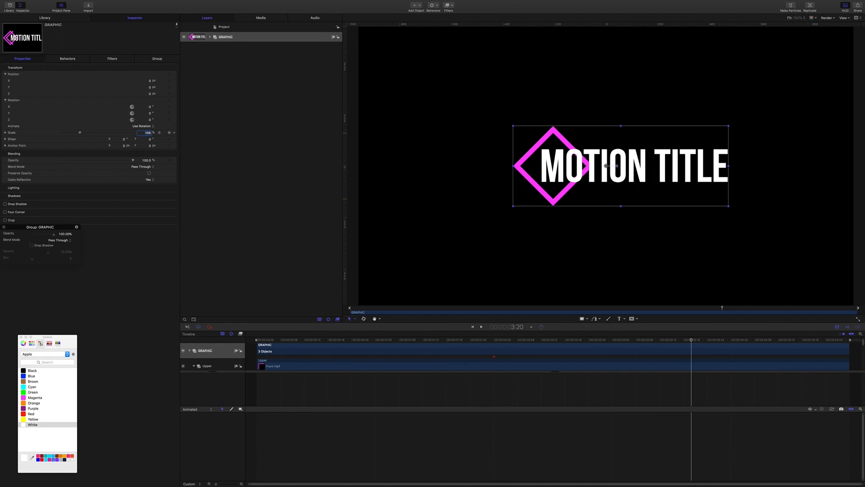
key(Return)
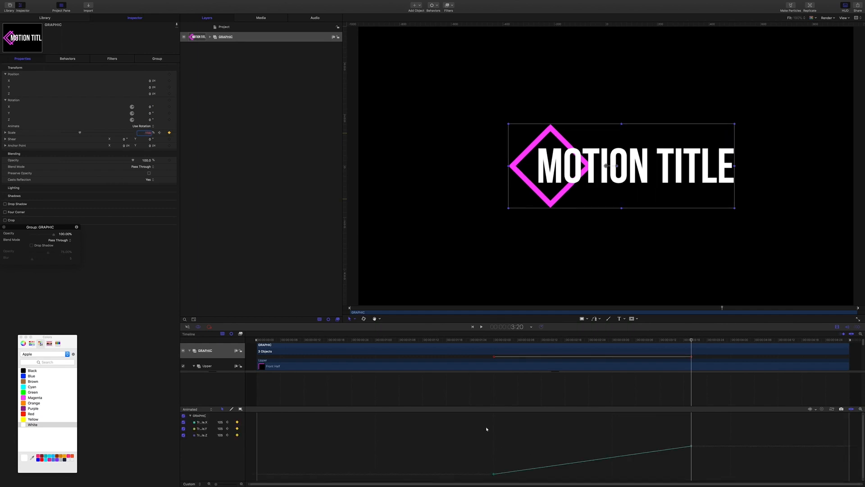
Apply Ease Both interpolation to all of the GRAPHIC group's Scale keyframes.
drag(456, 418, 716, 472)
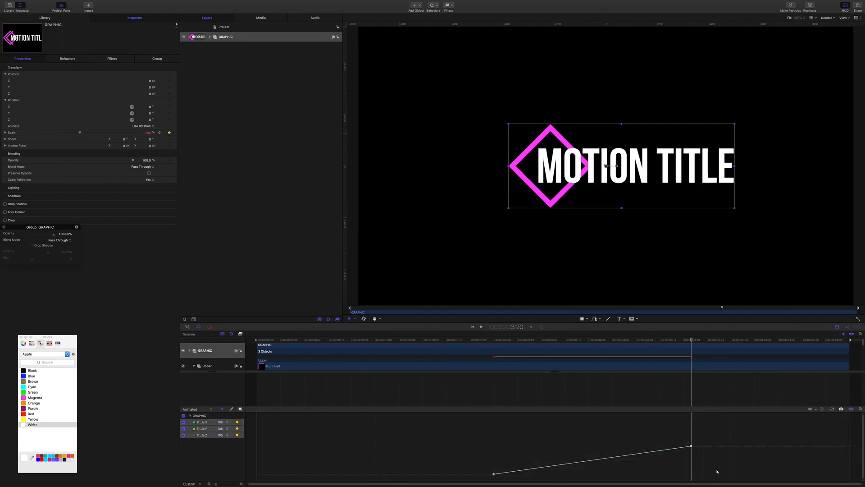
right_click(691, 446)
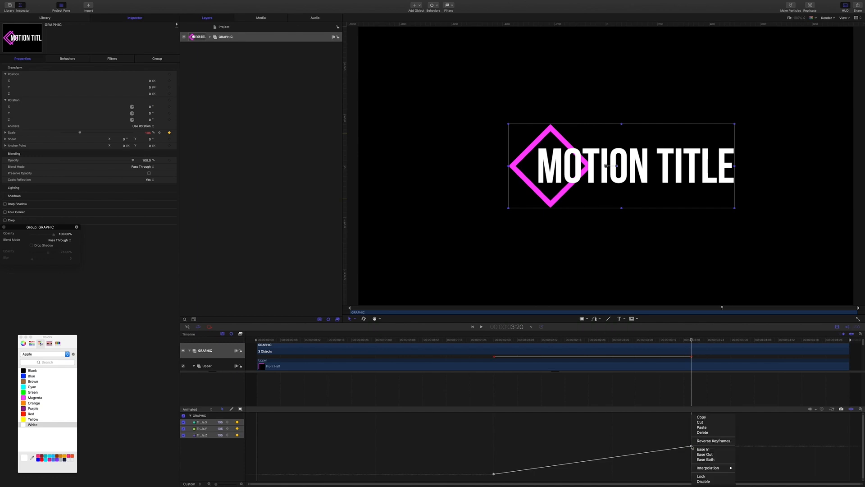
click(701, 460)
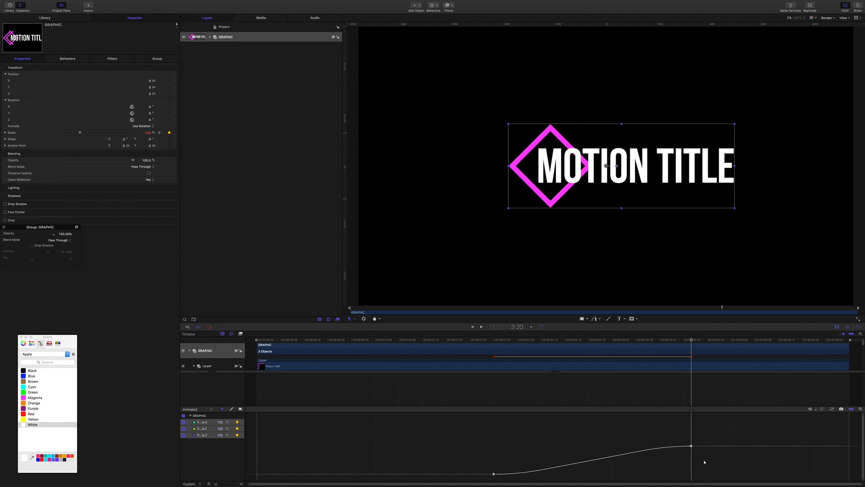
Play the scaled title animation from the start and scrub to 4:09 to inspect the mask's alignment with the diamond.
key(Home)
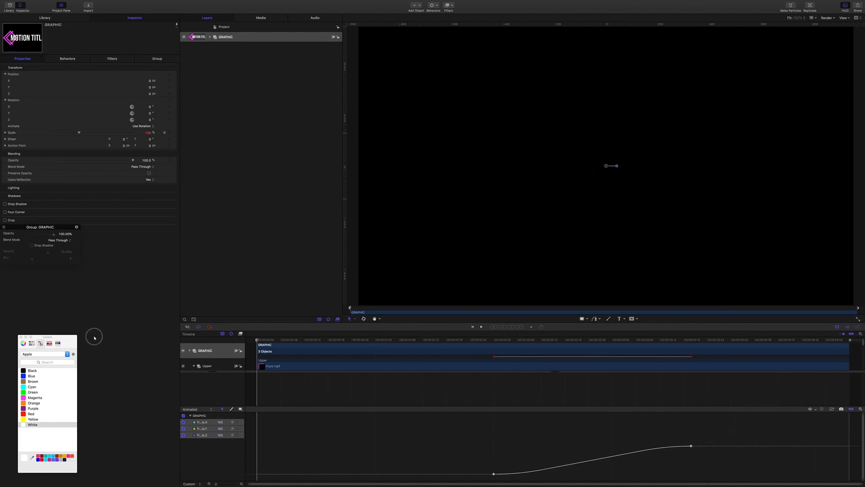
click(232, 257)
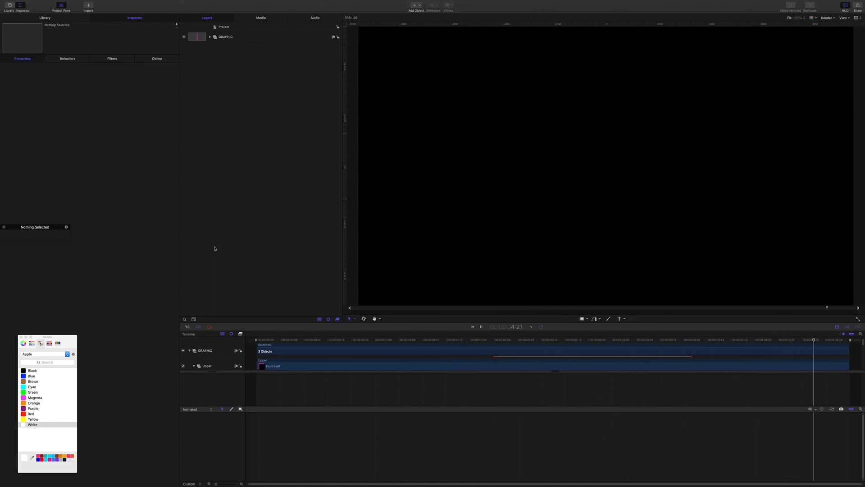
key(space)
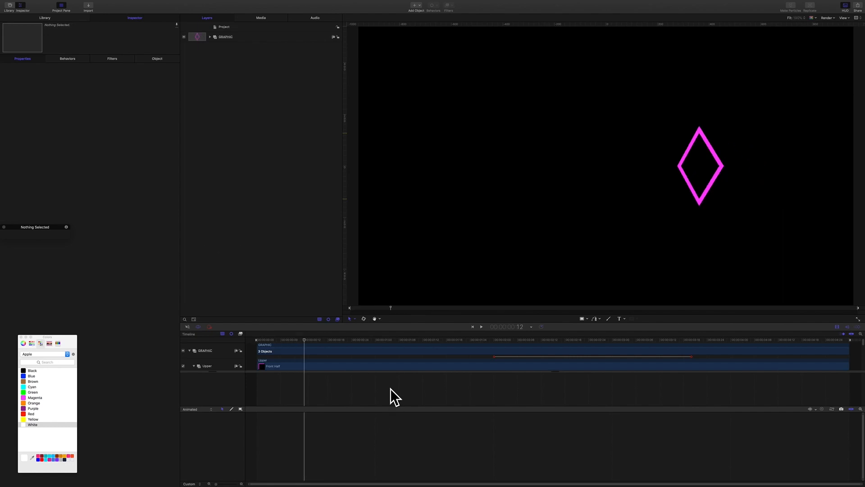
drag(305, 341, 769, 364)
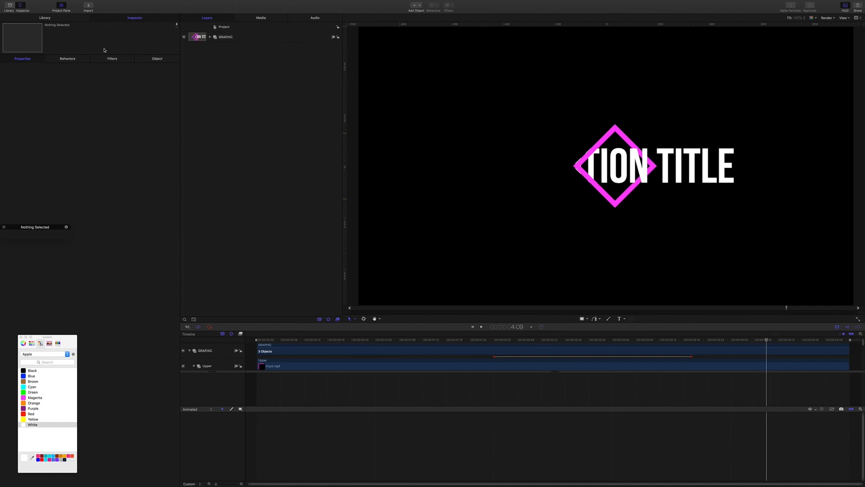
Fine-tune the X offset of the Align To behavior on the Title group's Bezier mask shape, and deselect everything.
click(210, 37)
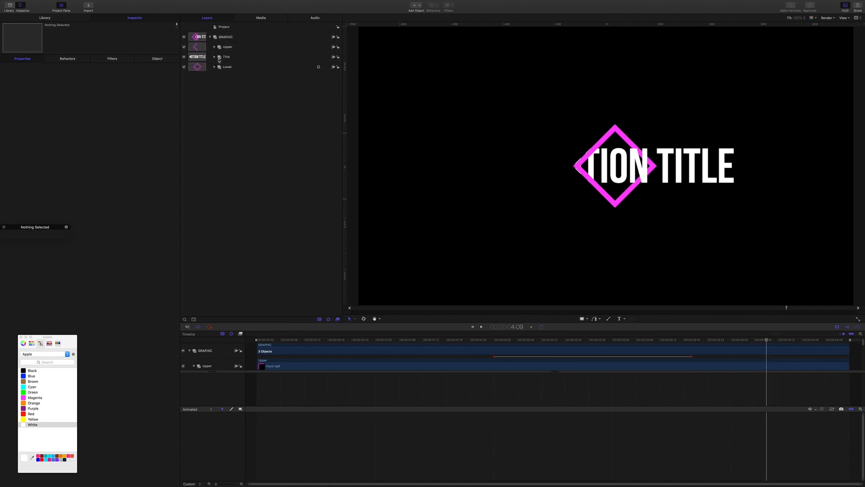
click(215, 58)
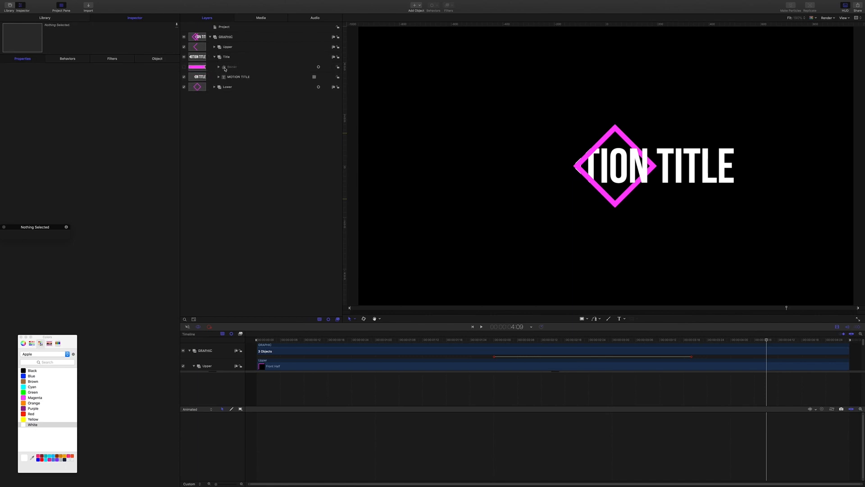
click(218, 67)
click(237, 75)
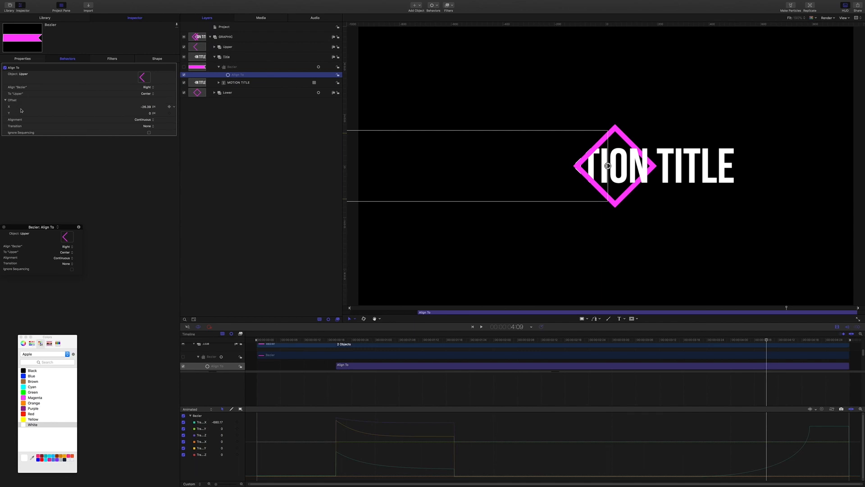
click(145, 108)
drag(145, 108, 147, 109)
click(310, 236)
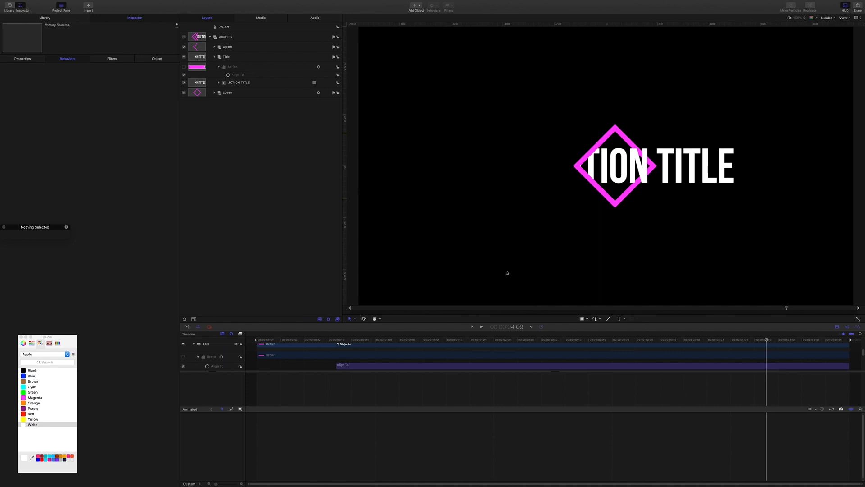
Play the complete title animation from the beginning to check the diamond's entrance and the text reveal.
key(Home)
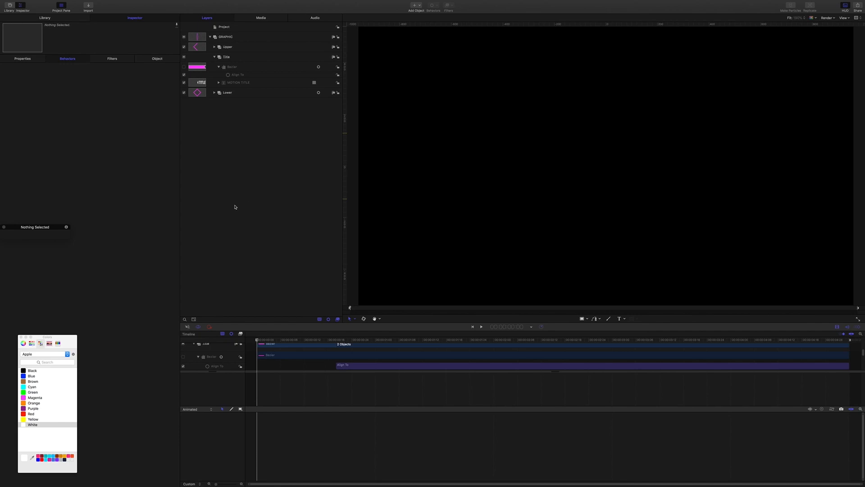
key(space)
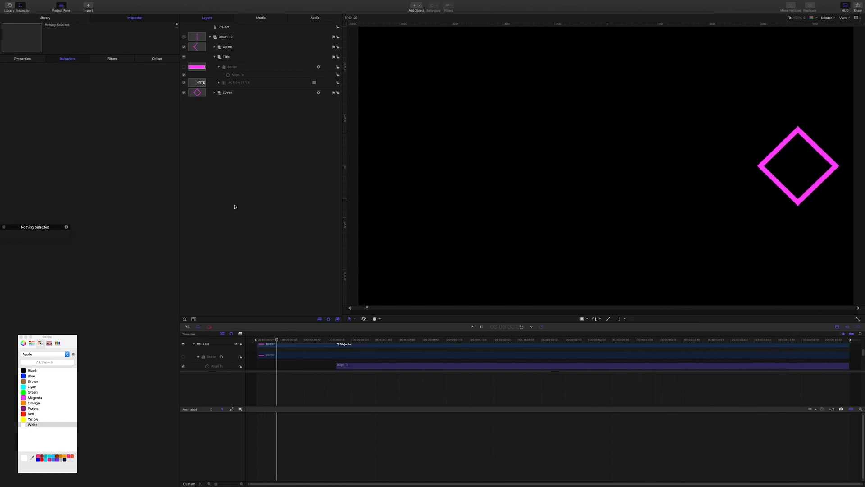
key(space)
key(space)
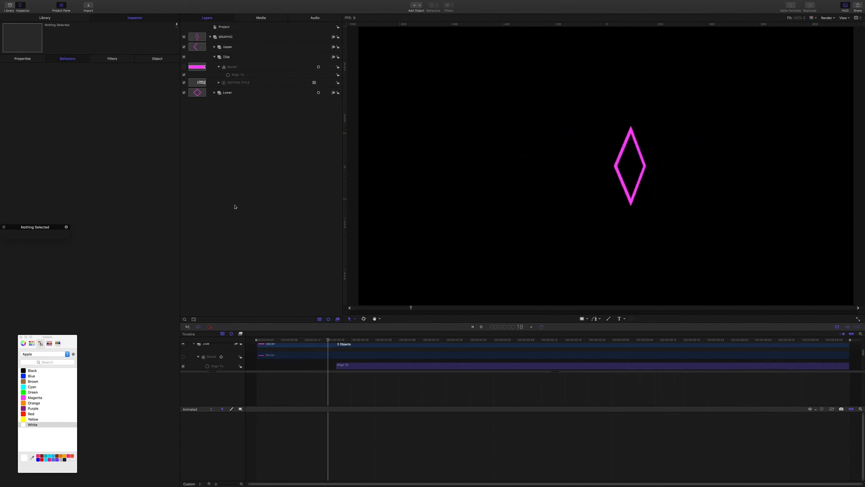